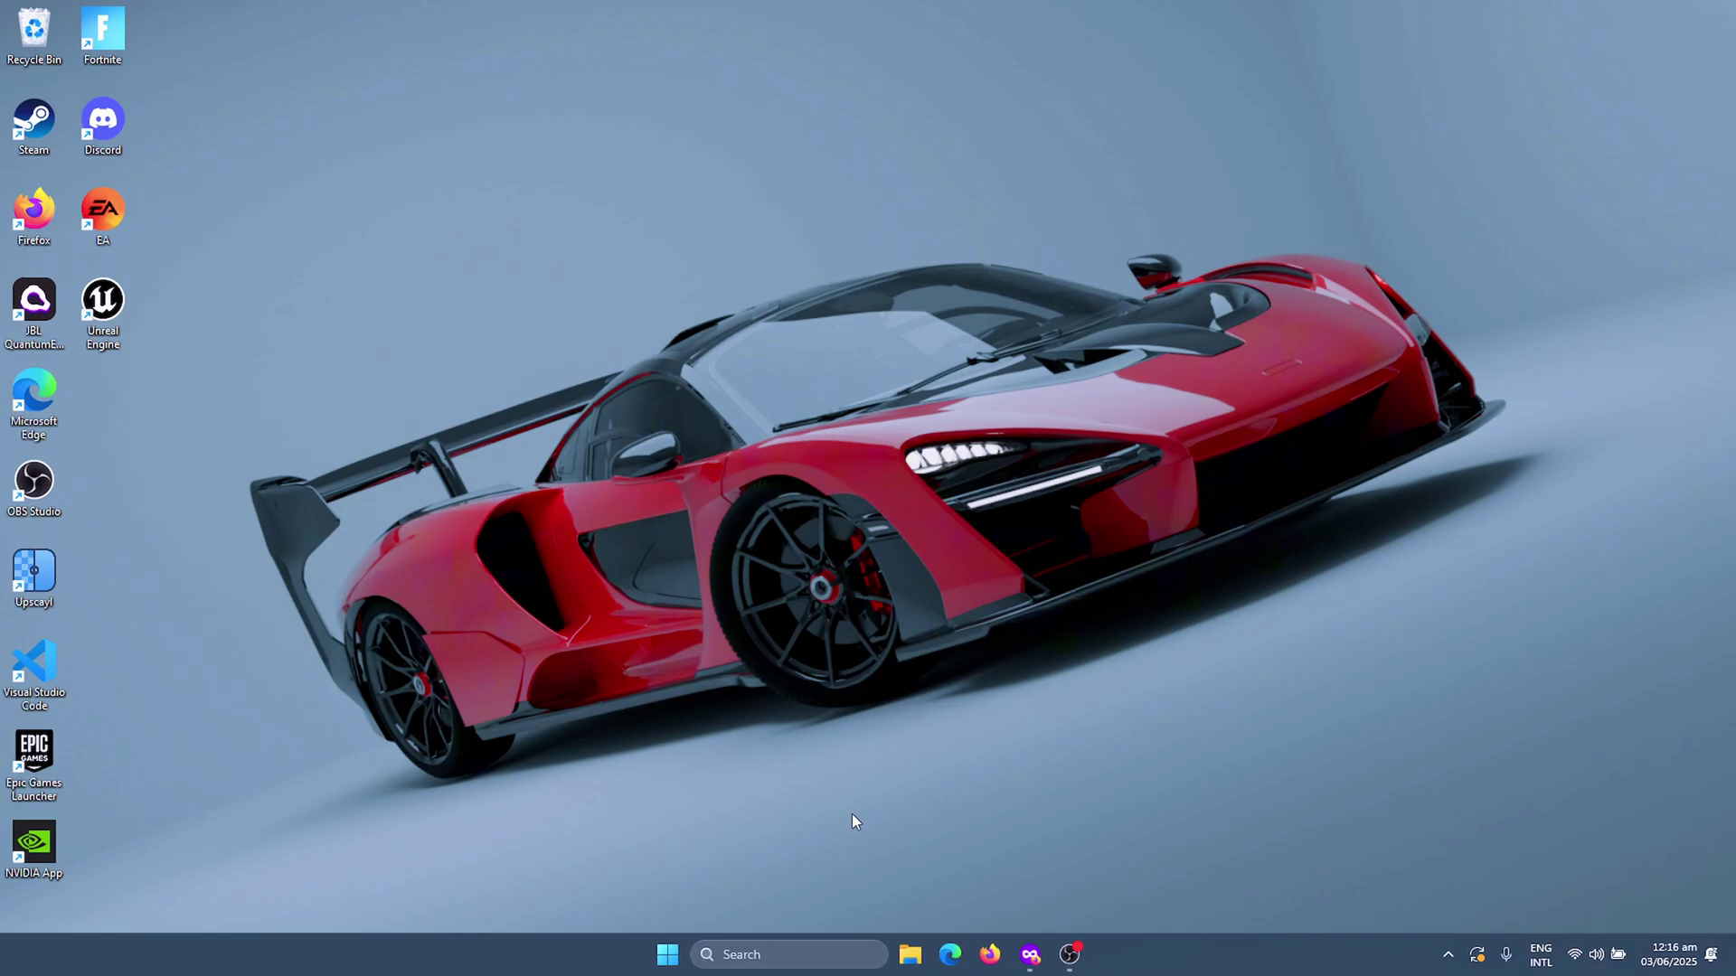
Search the Start menu for 'restore point'
click(674, 946)
text(restore)
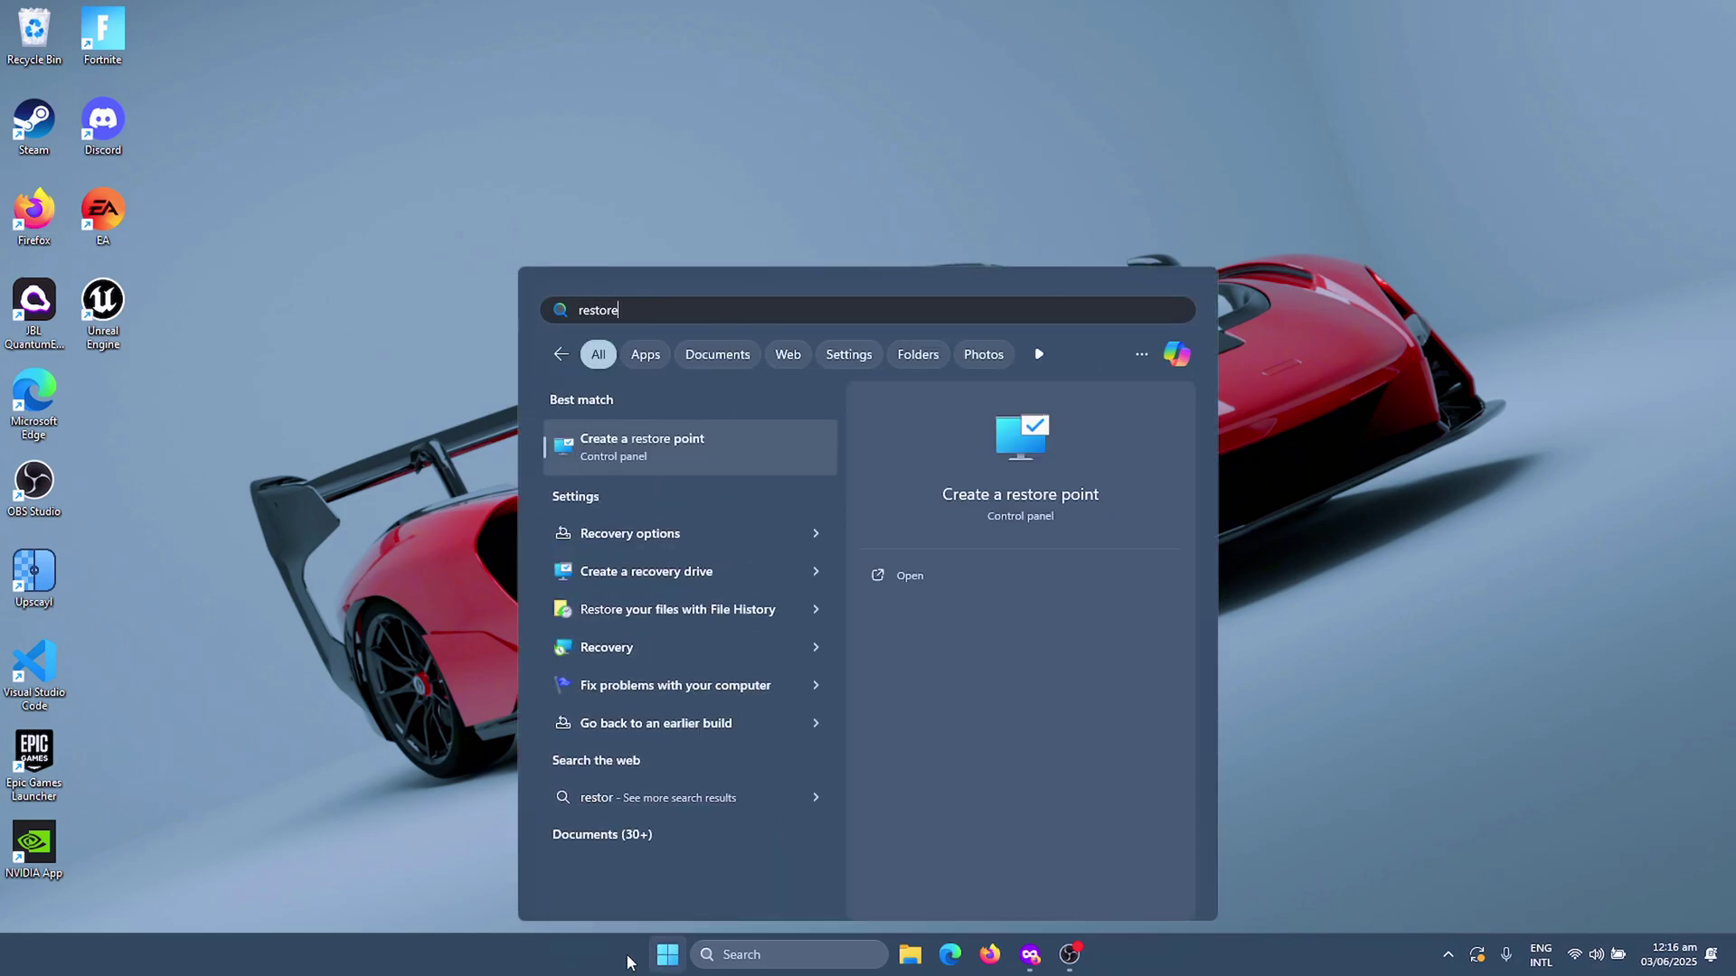
text( point)
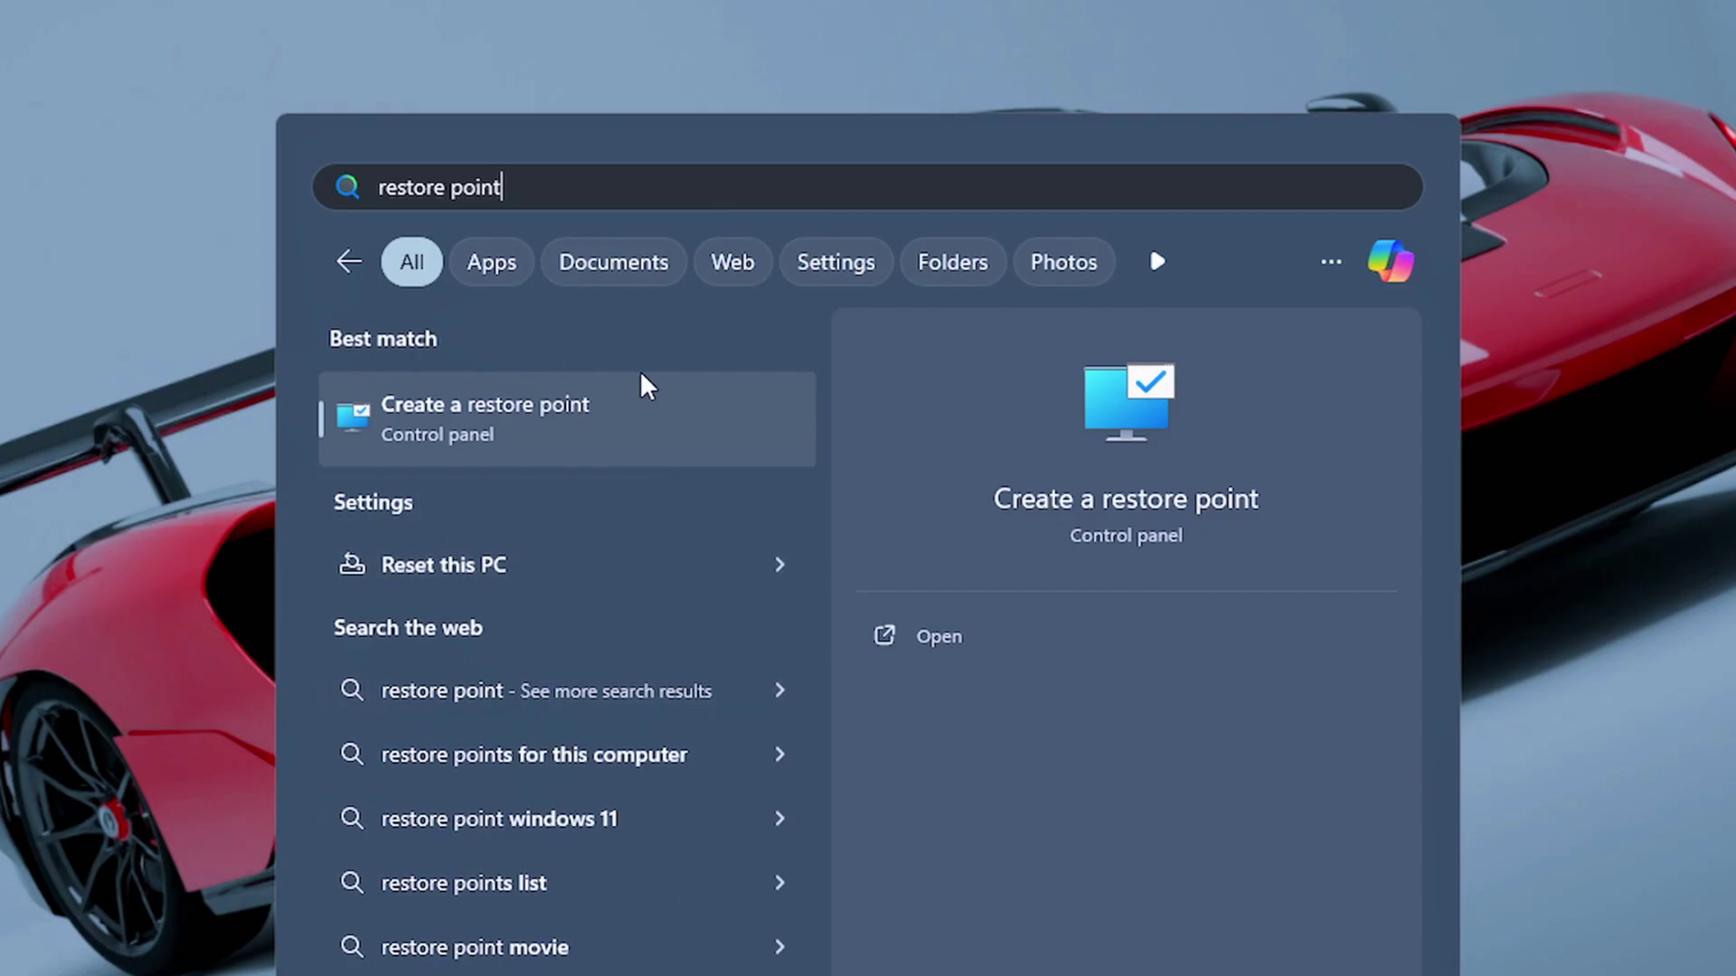
Enable system protection on Local Disk (C:) with maximum disk usage at 3% (27.90 GB)
click(542, 426)
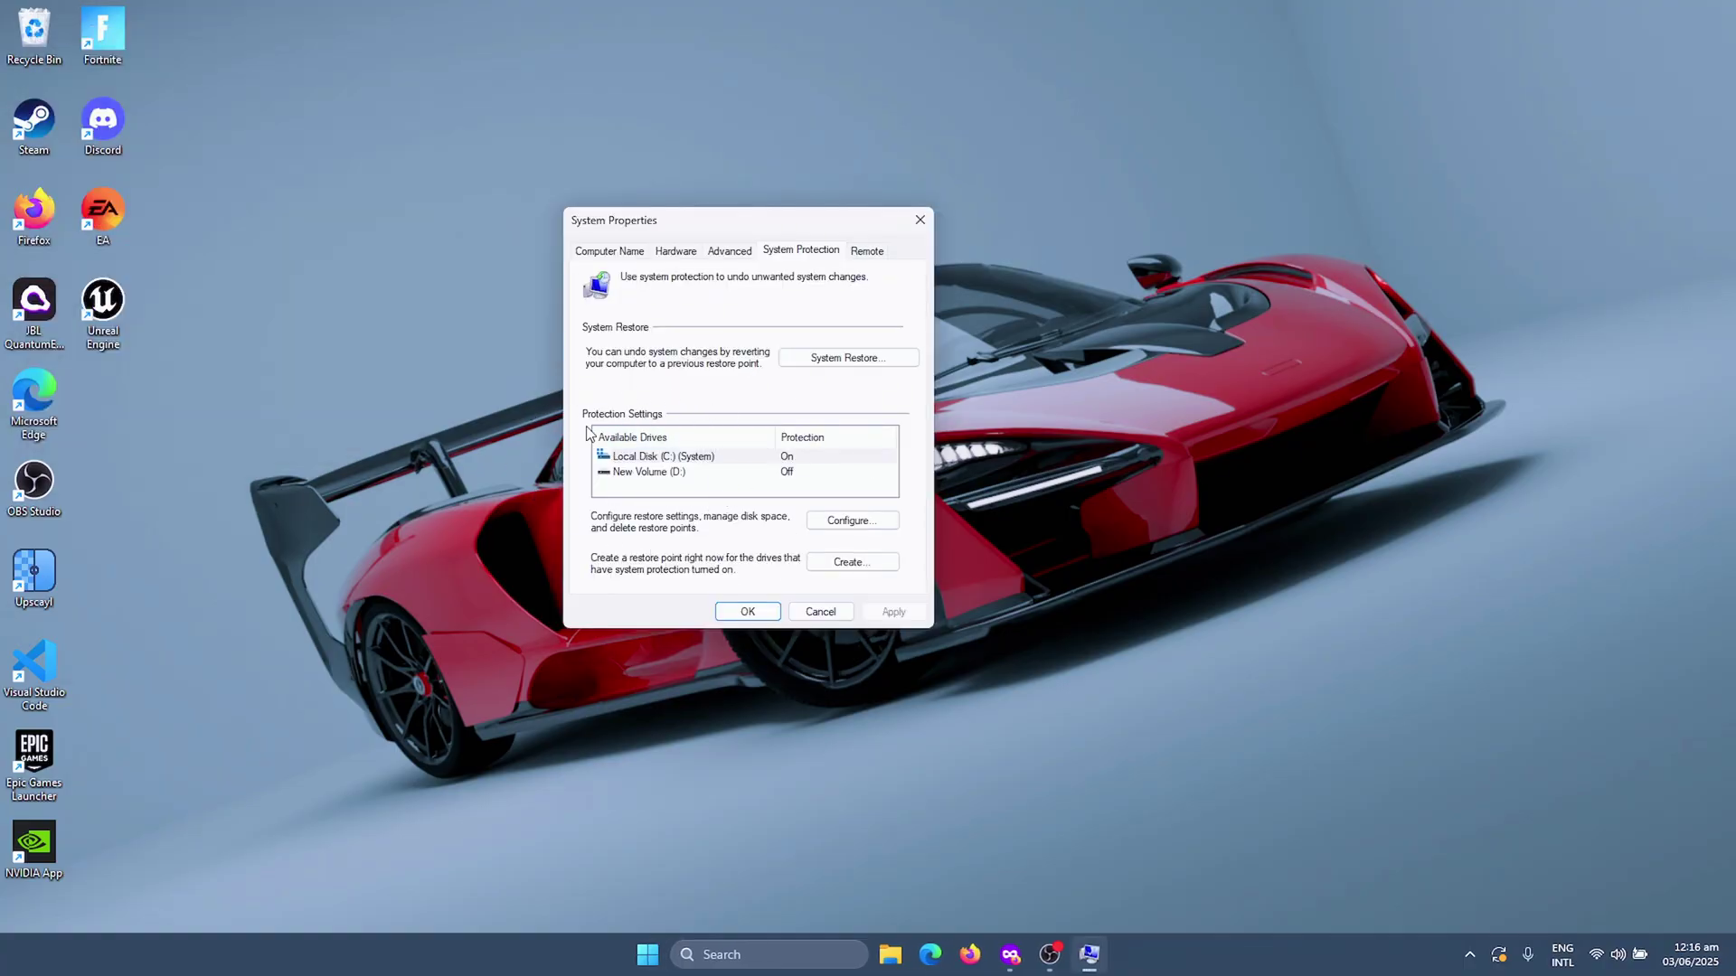
click(713, 460)
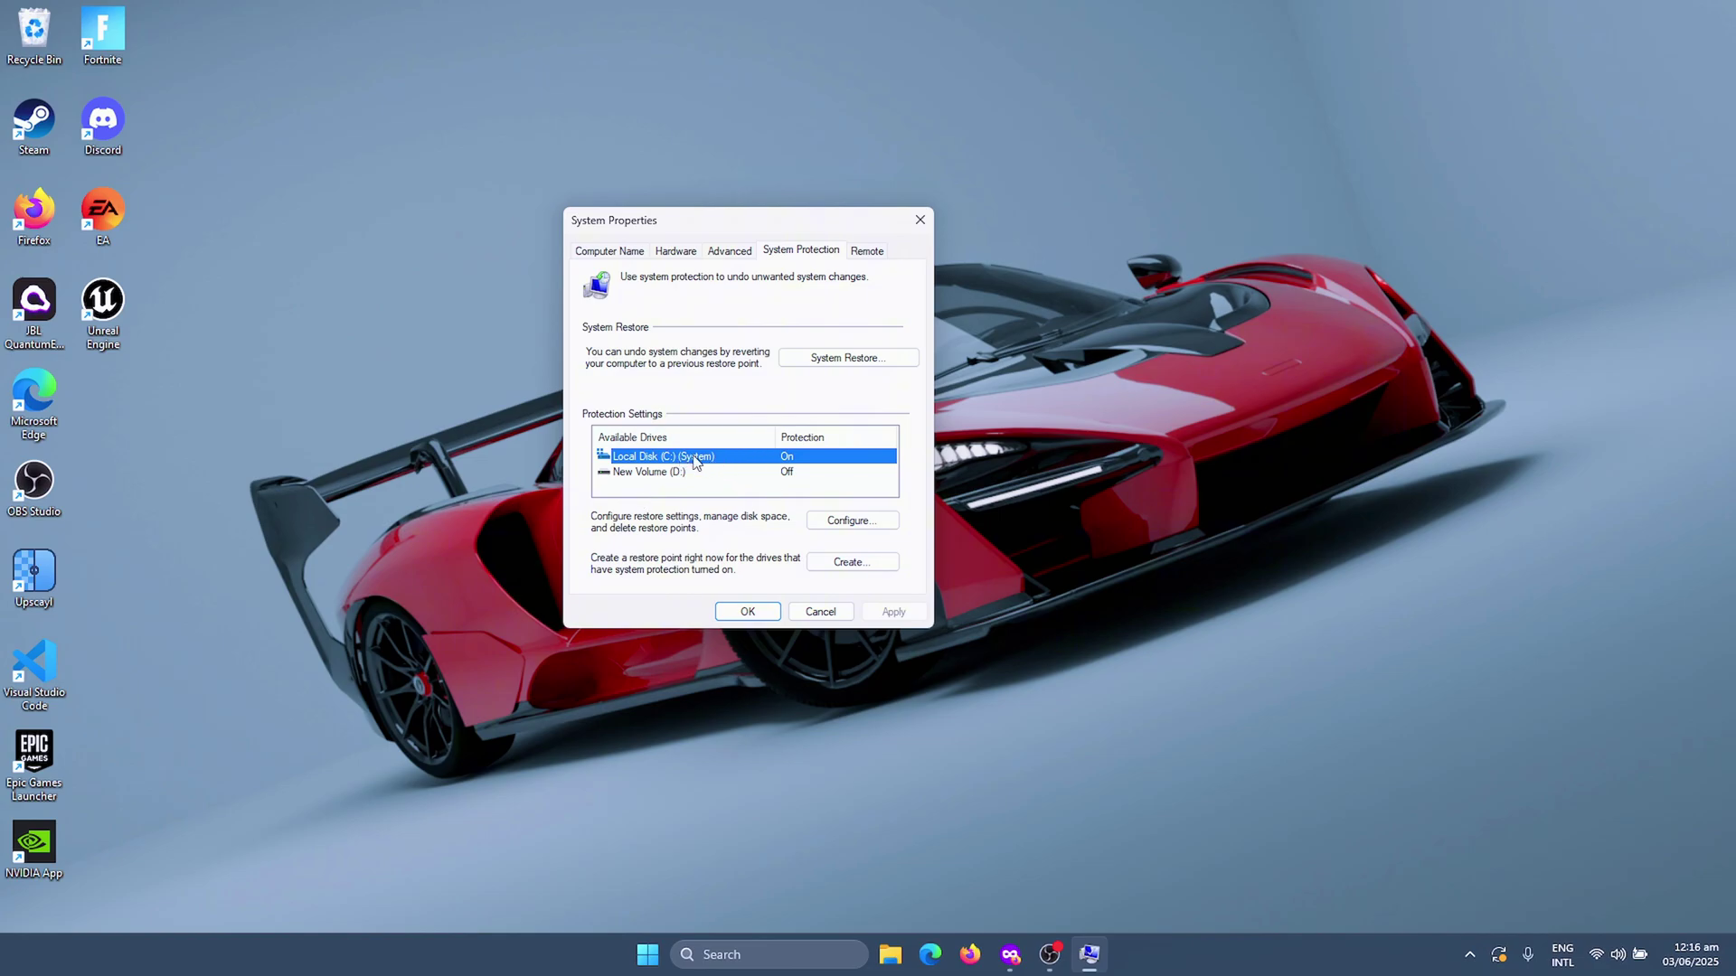
click(848, 521)
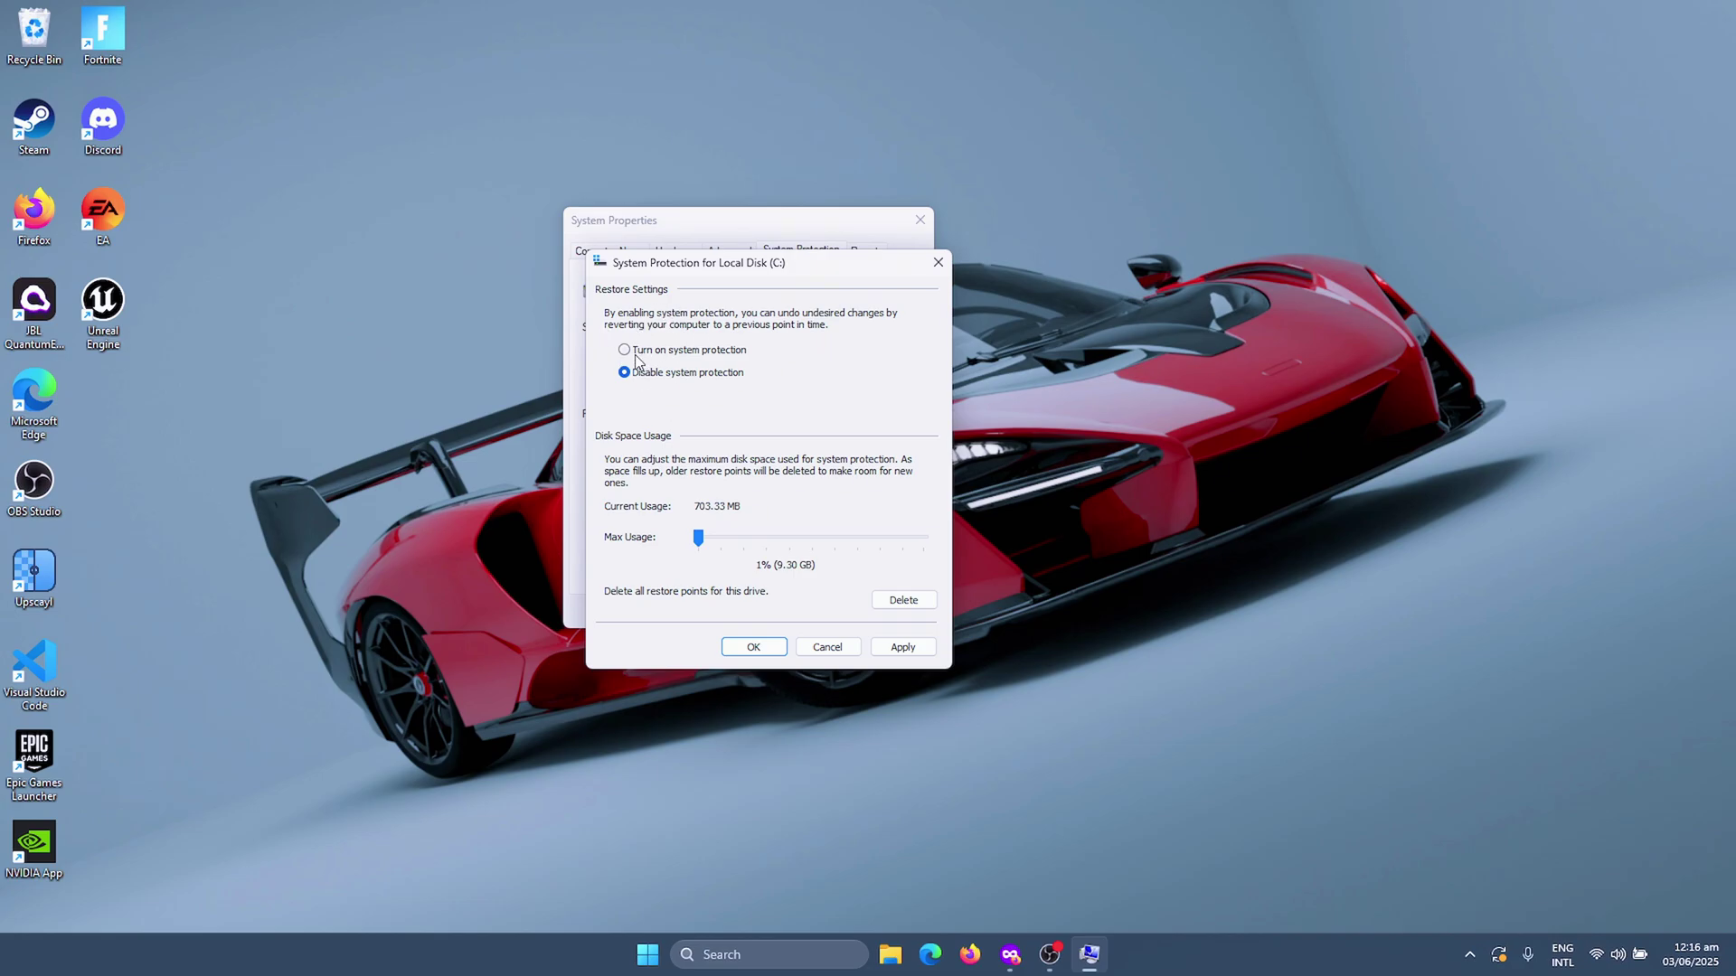
click(624, 351)
drag(699, 539, 703, 537)
Apply the C: protection settings, create a restore point named 'June 2 2025', and close System Properties
click(902, 647)
click(736, 648)
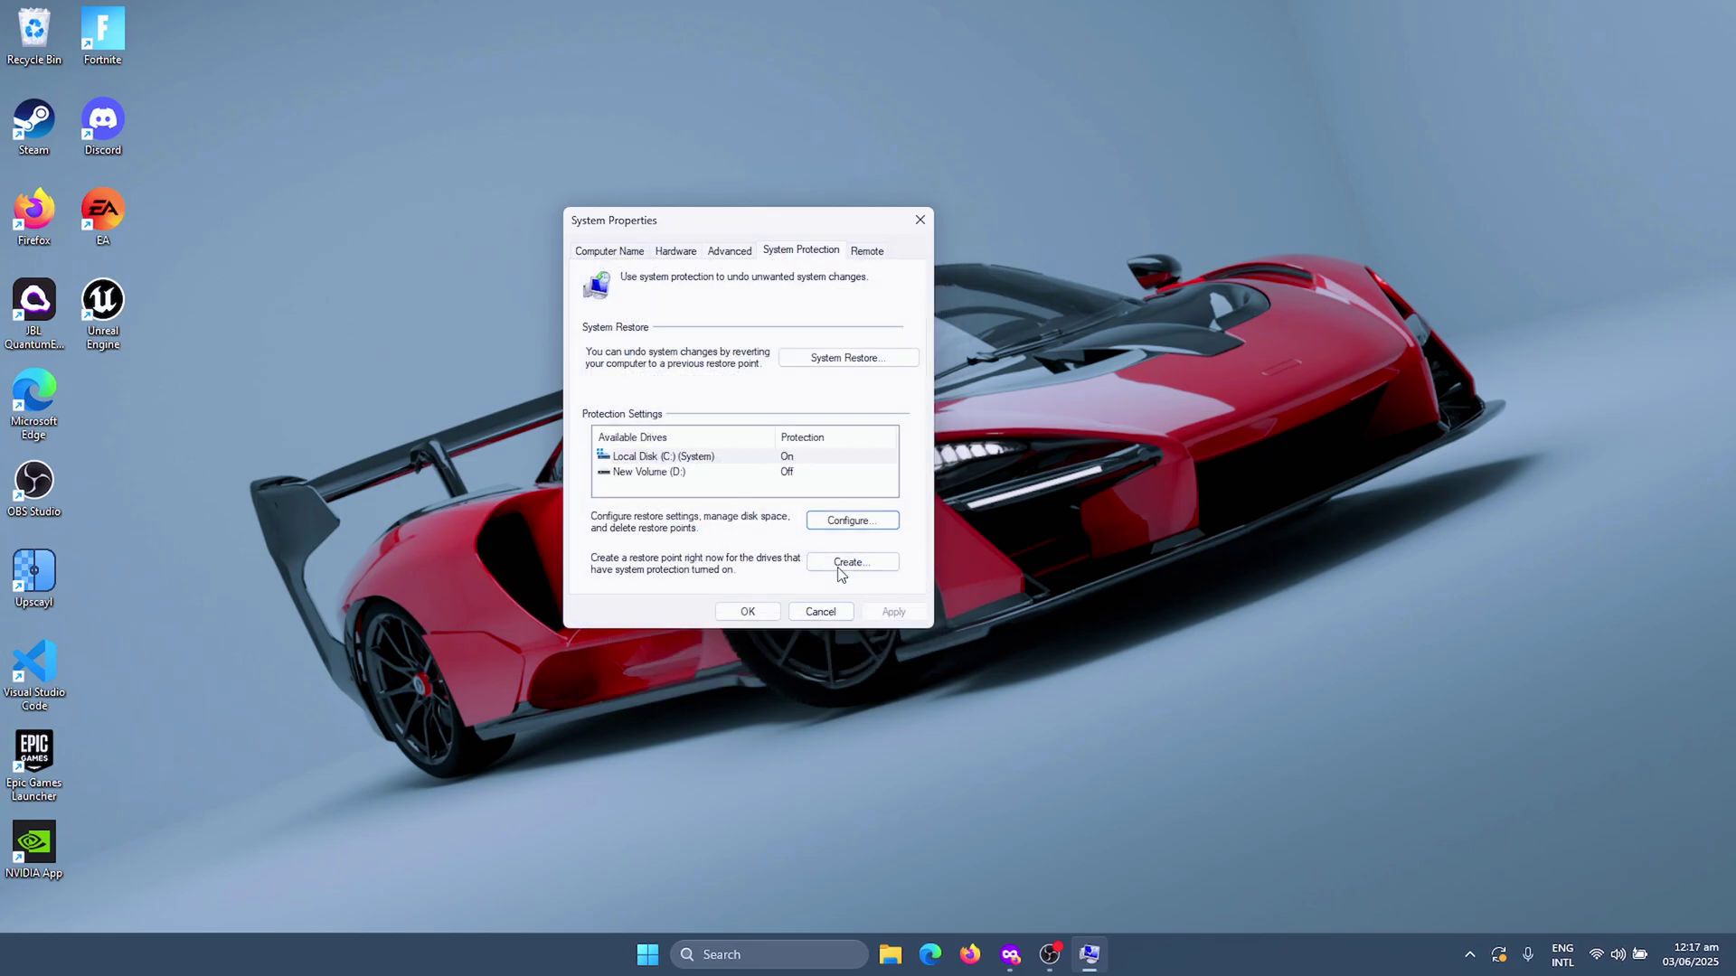
click(853, 564)
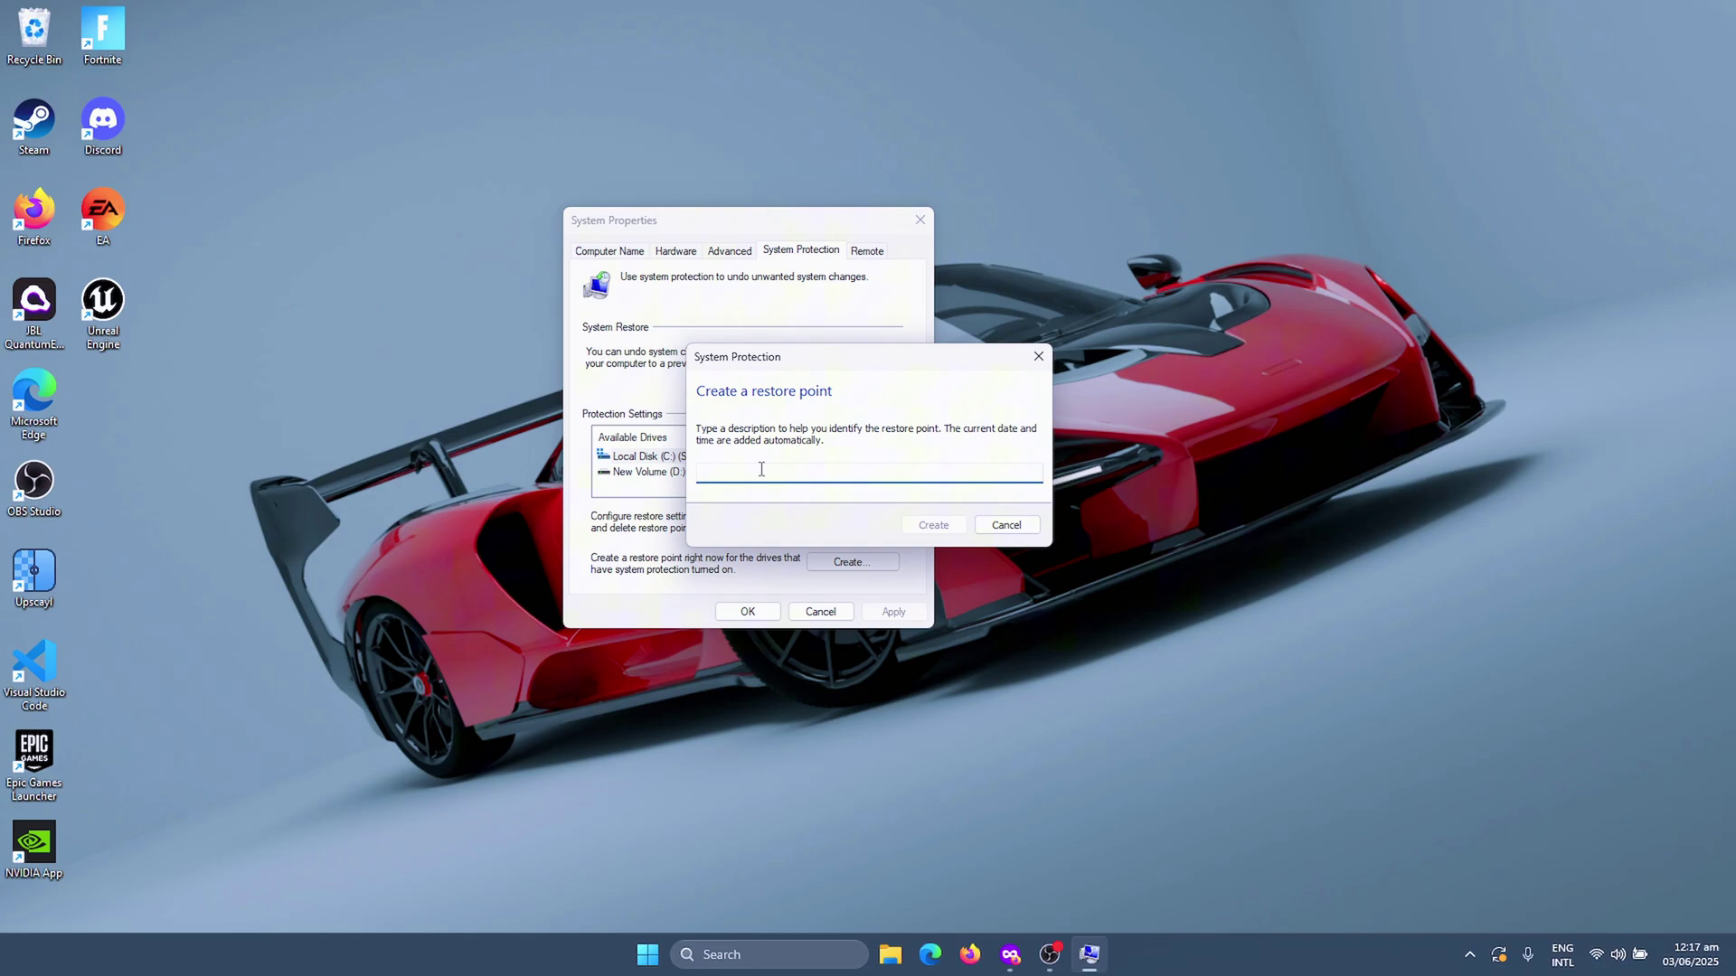
text(June 2 2025)
click(934, 527)
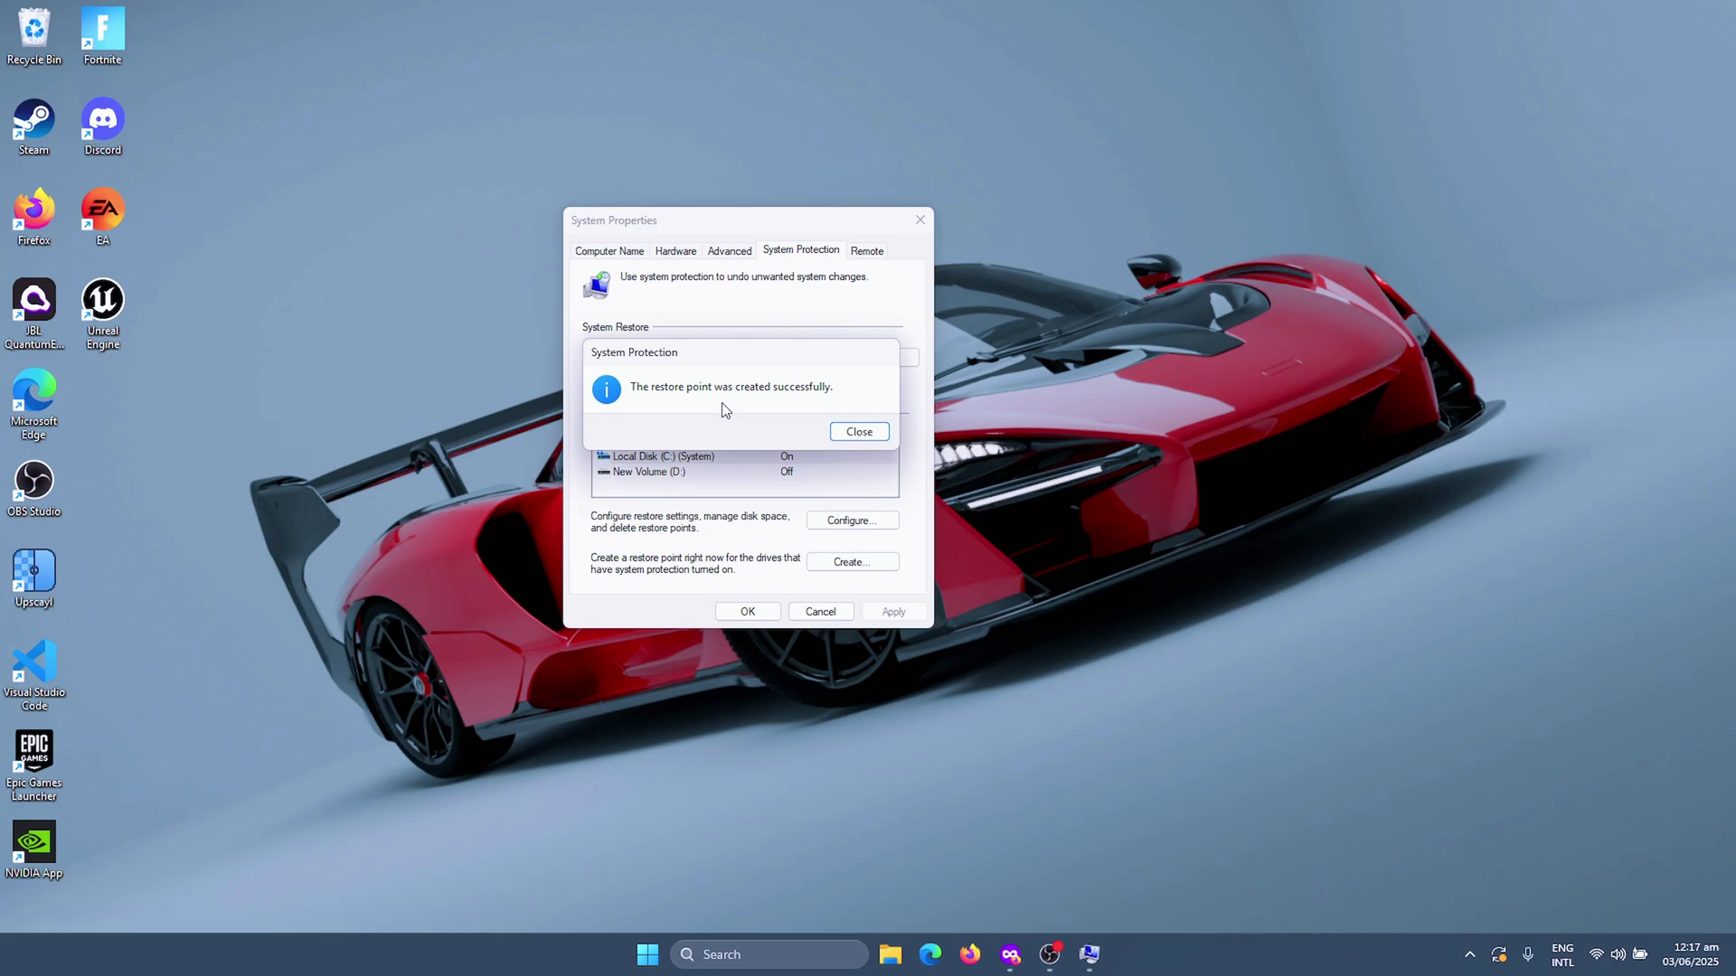
click(855, 432)
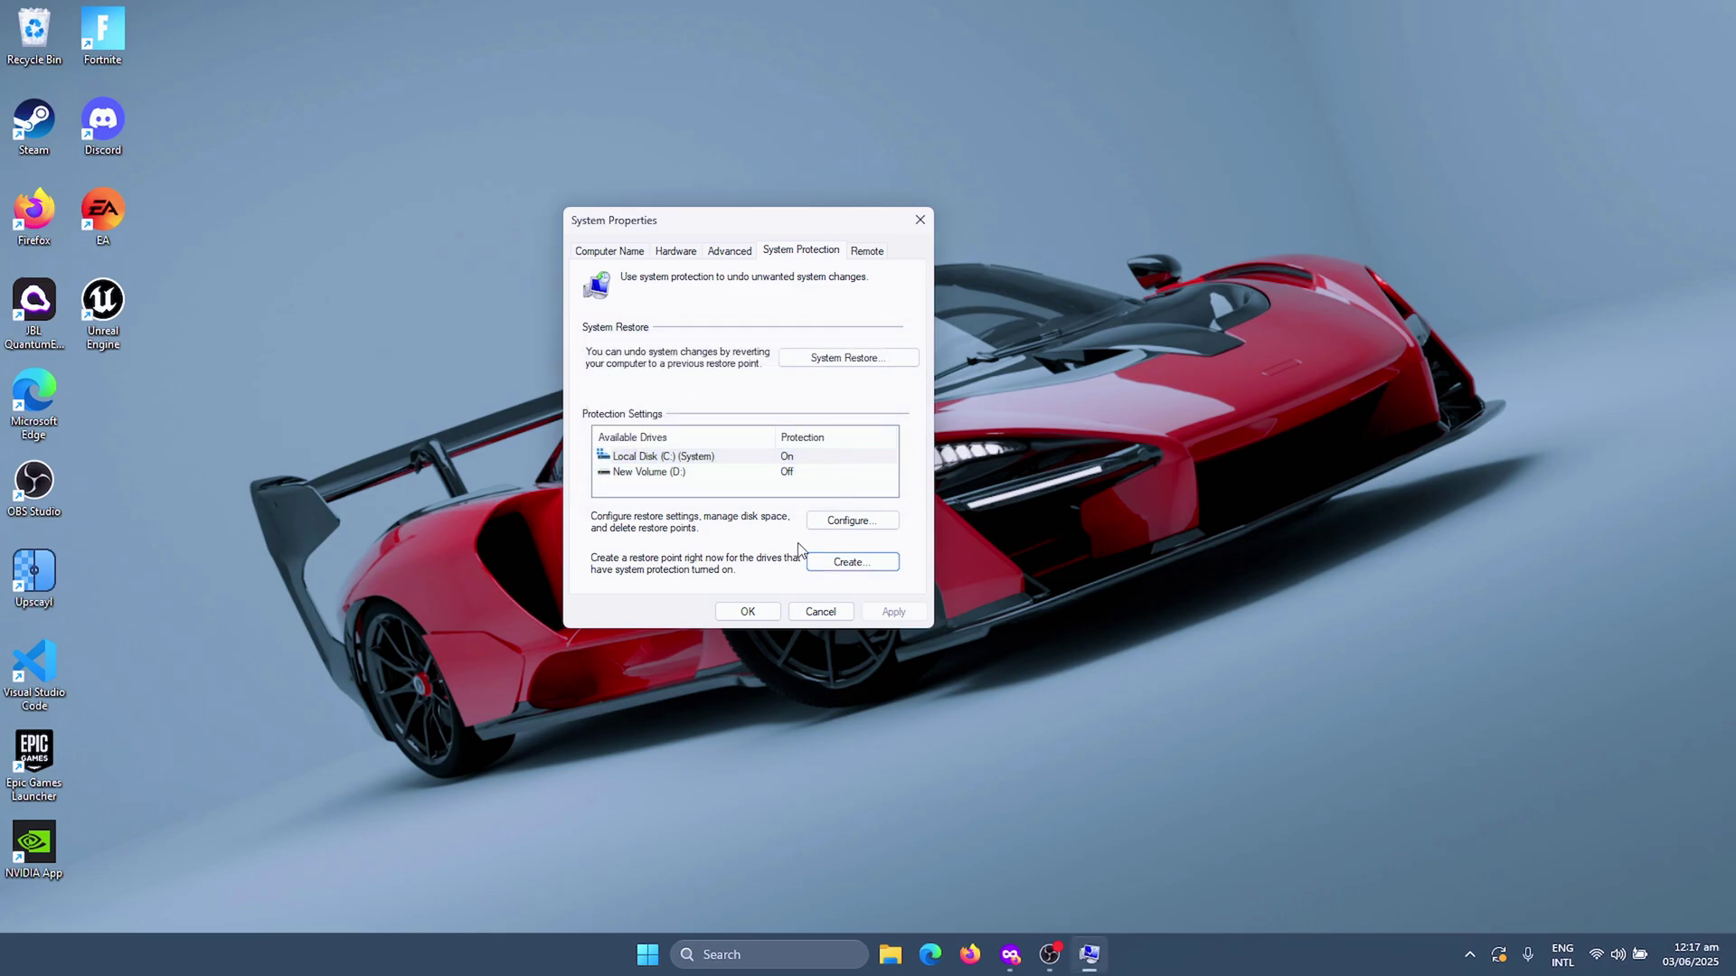
click(747, 612)
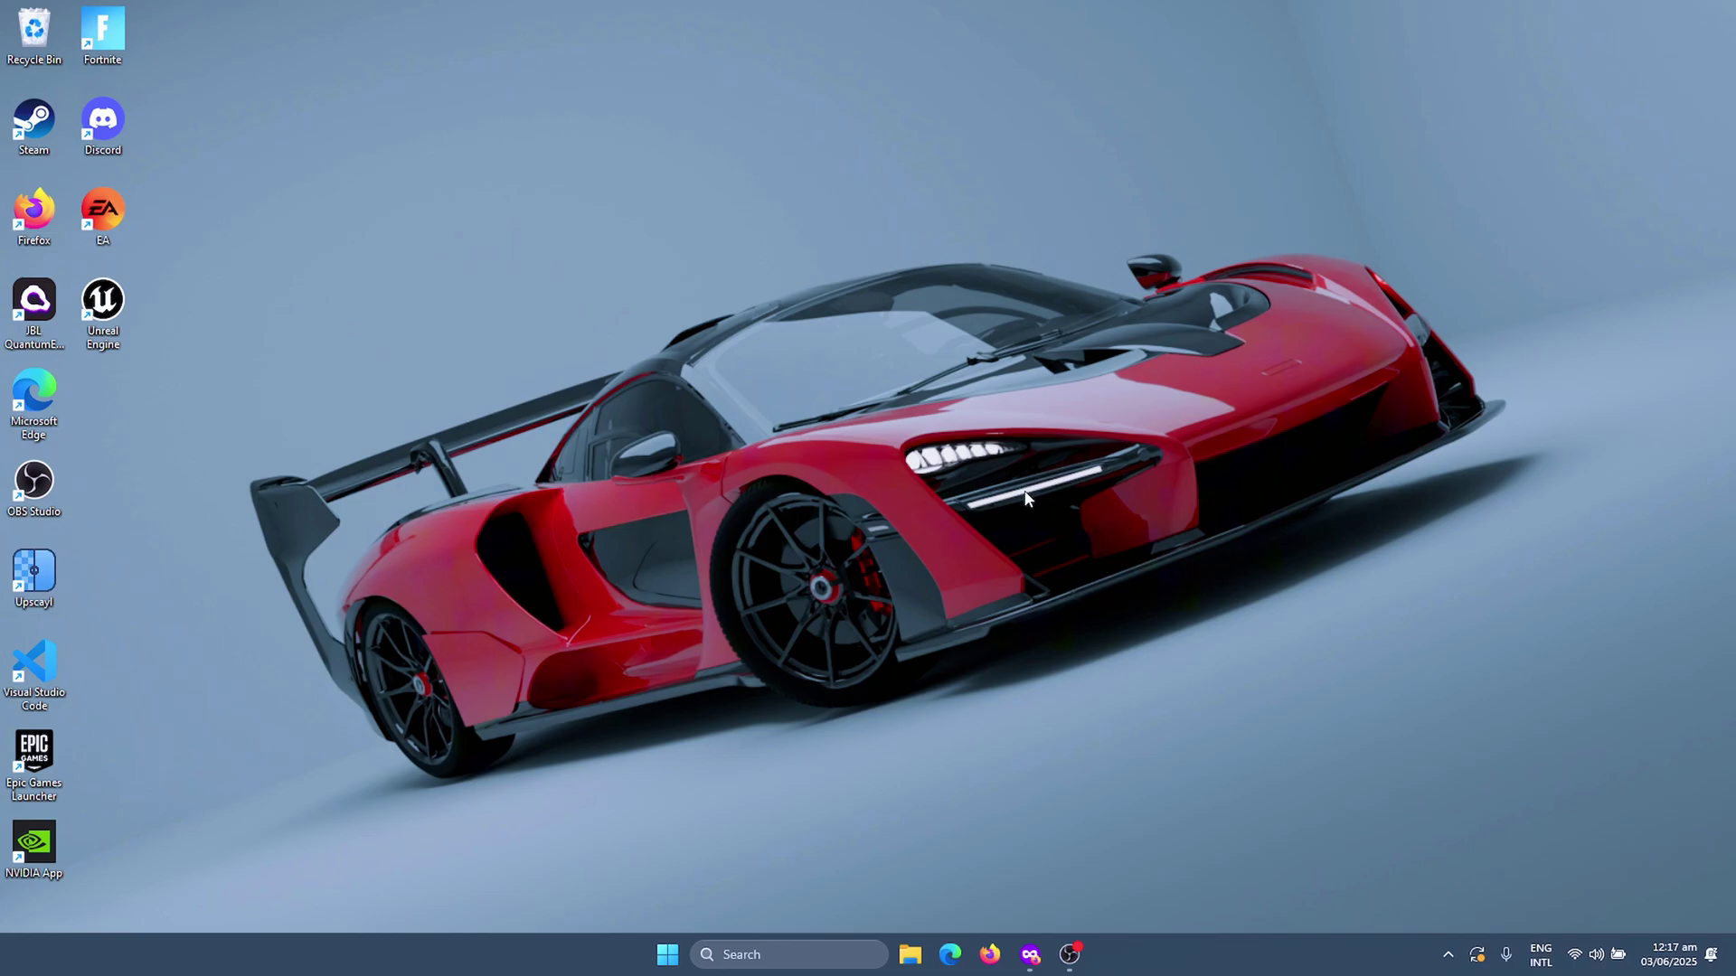
Open Ethernet adapter properties via Control Panel's Network and Sharing Centre adapter settings
key(super)
text(control panel)
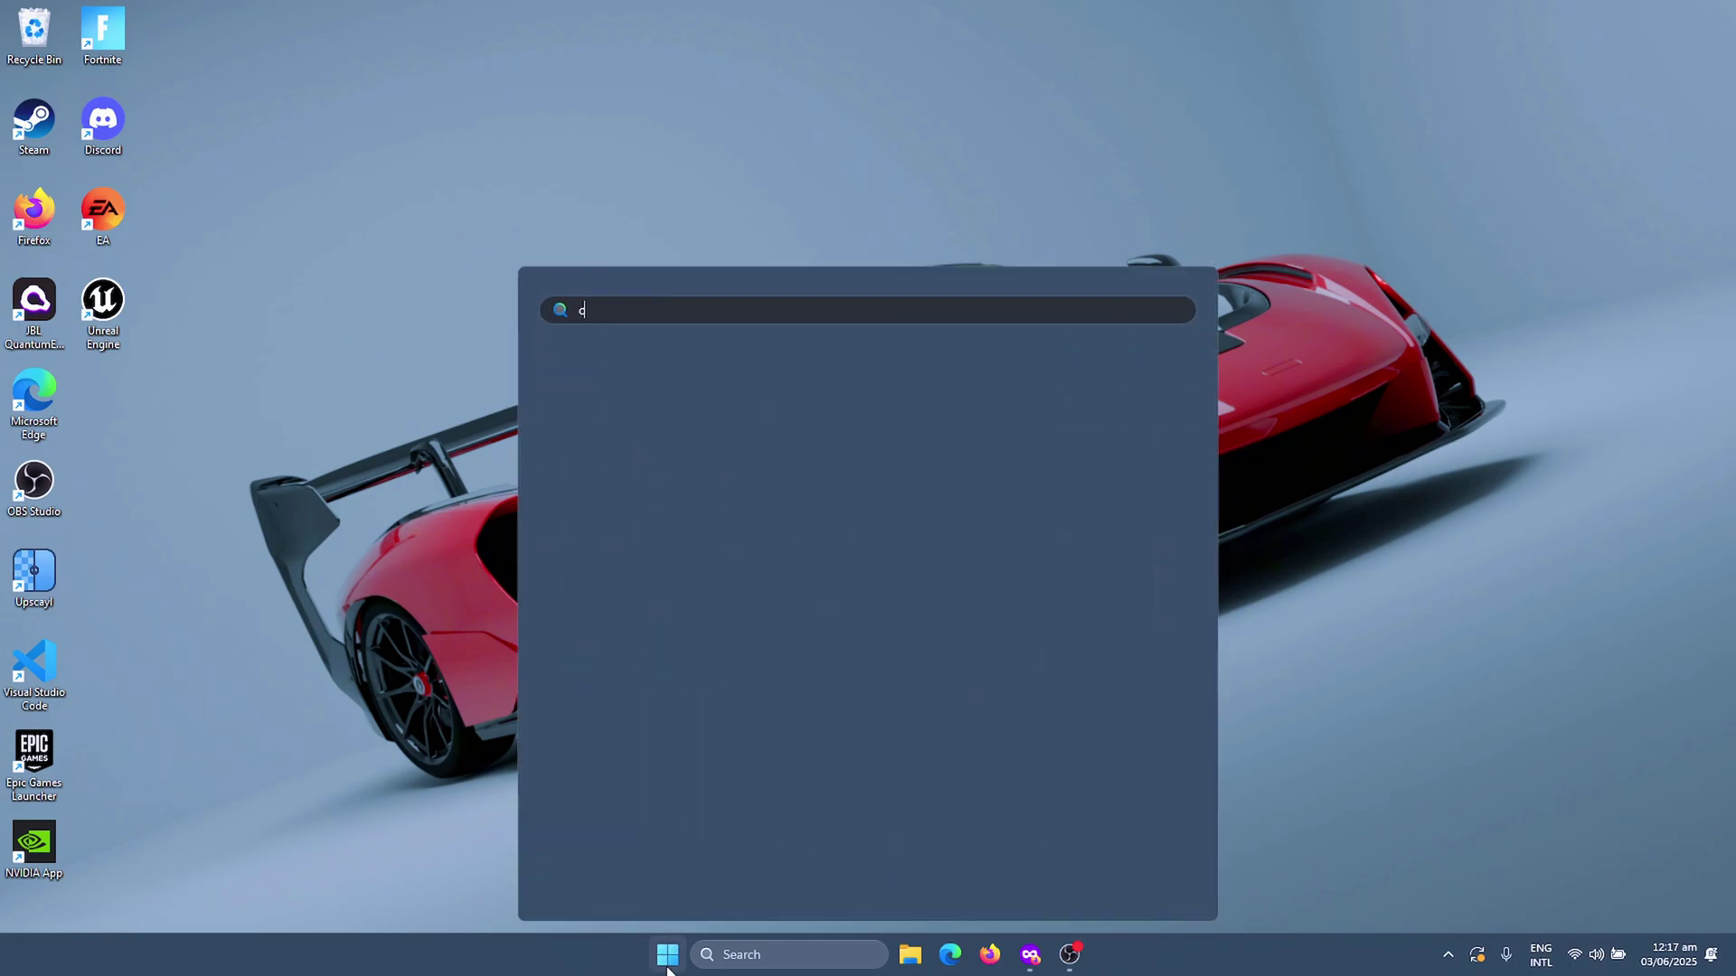
click(677, 437)
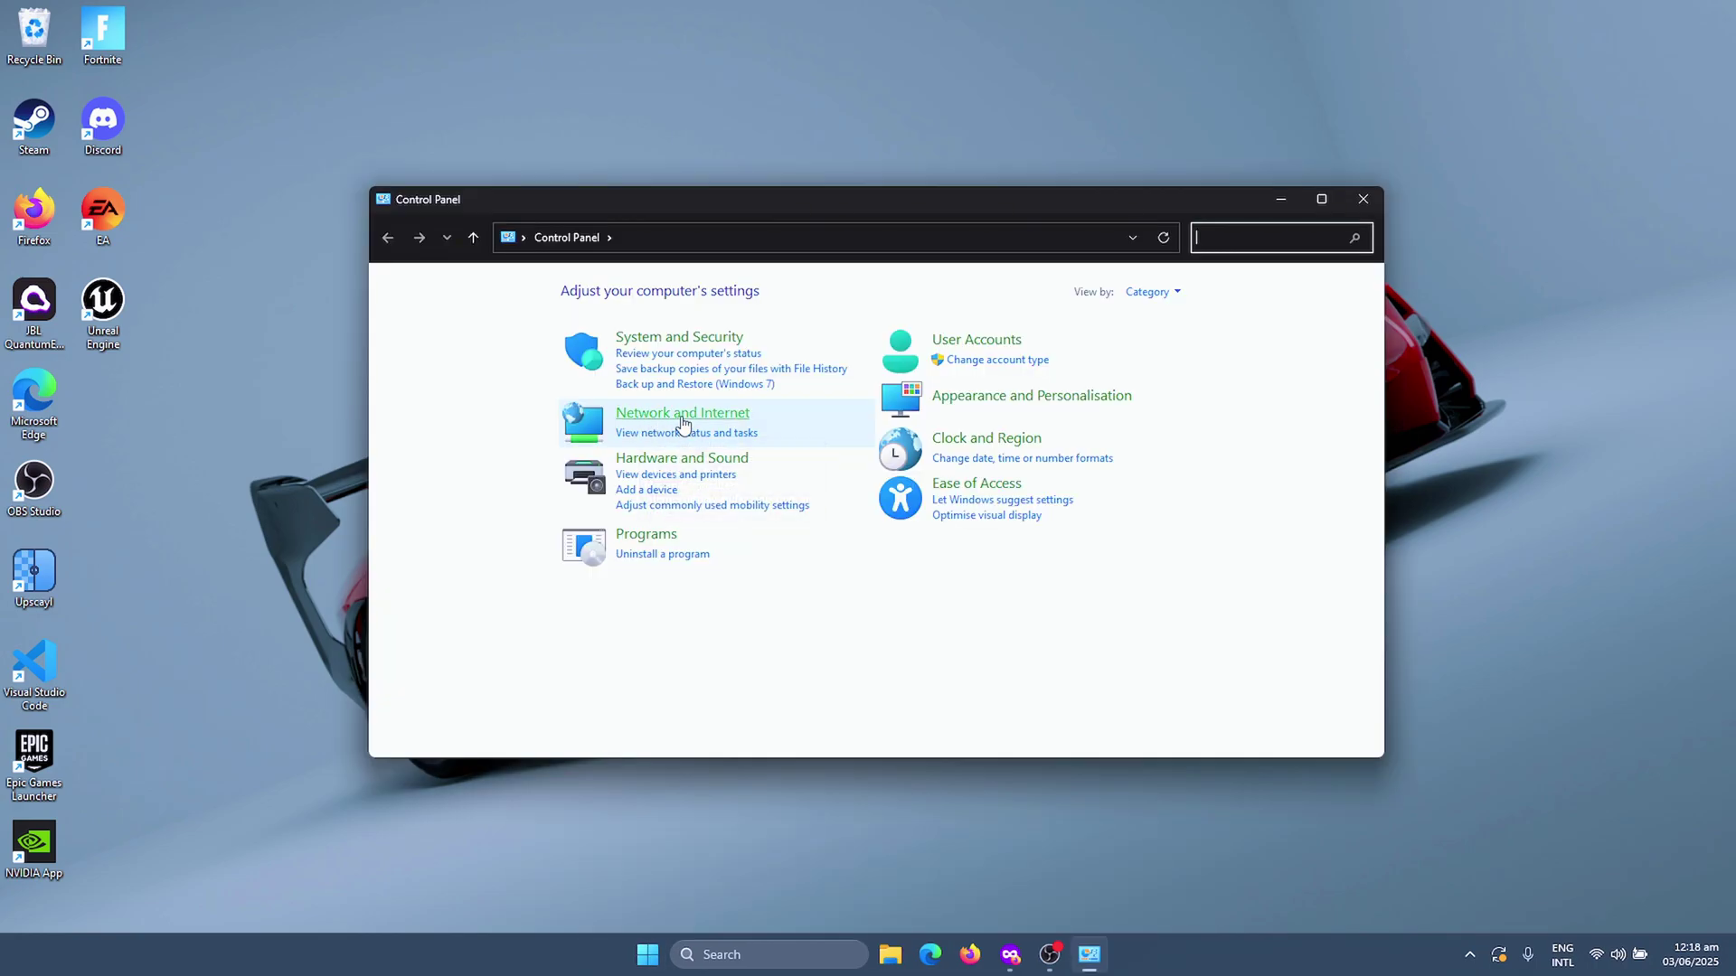
click(682, 414)
click(665, 295)
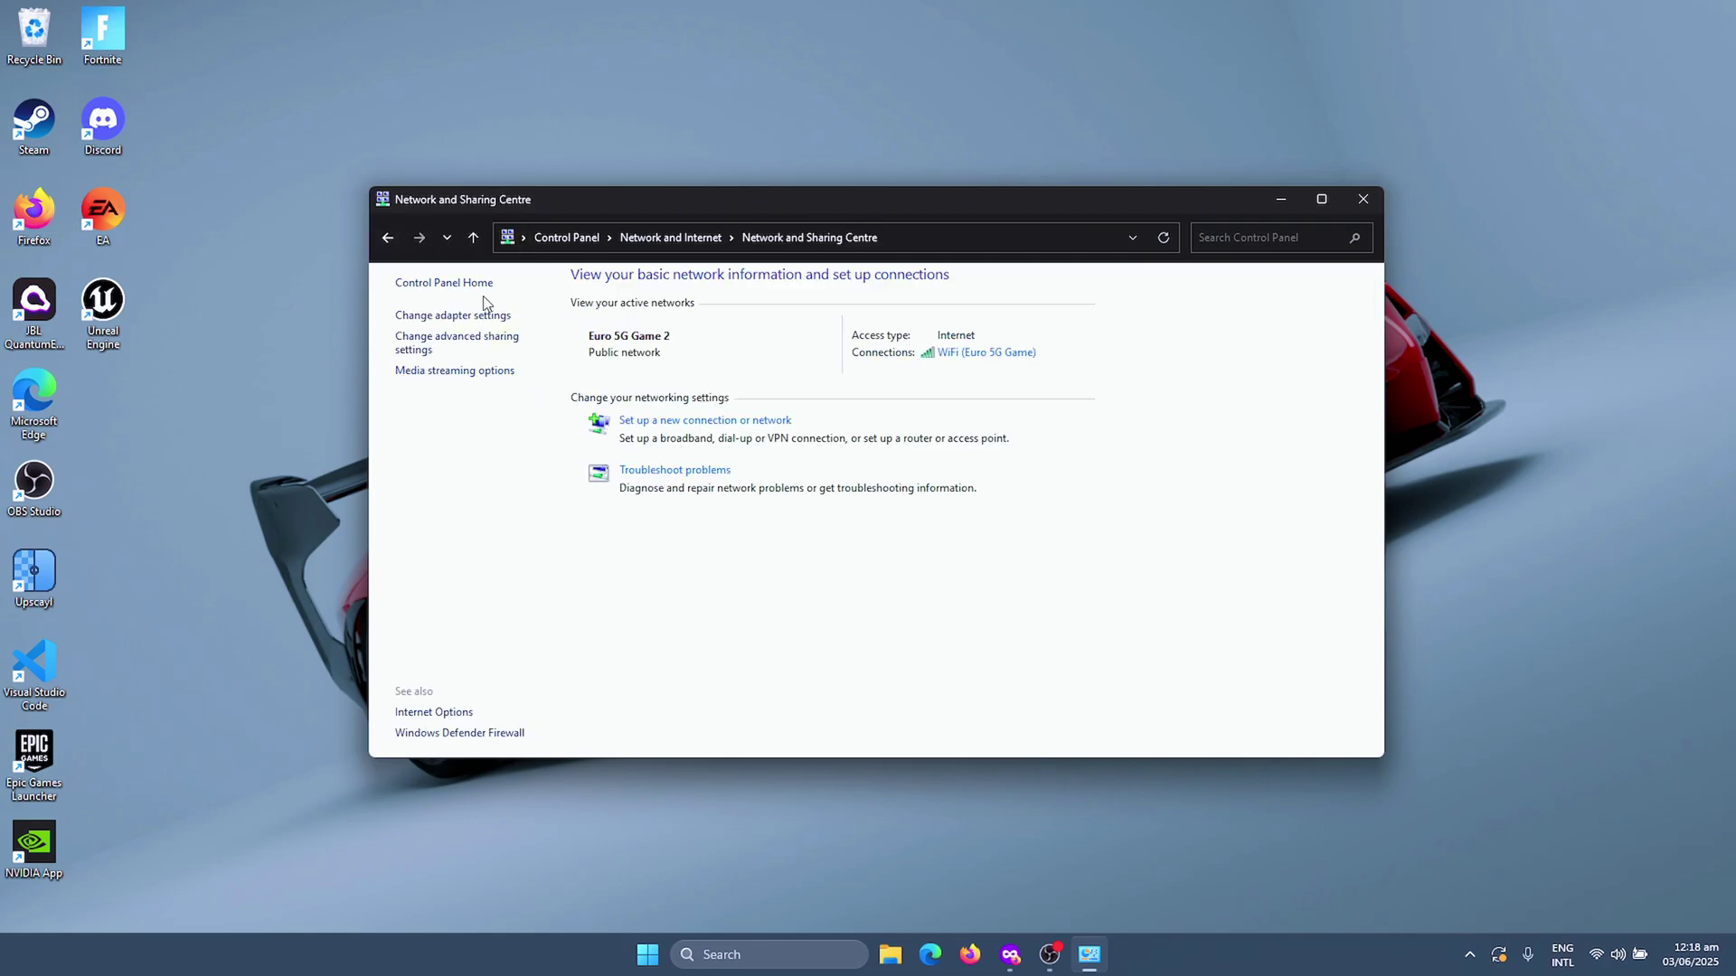
click(450, 316)
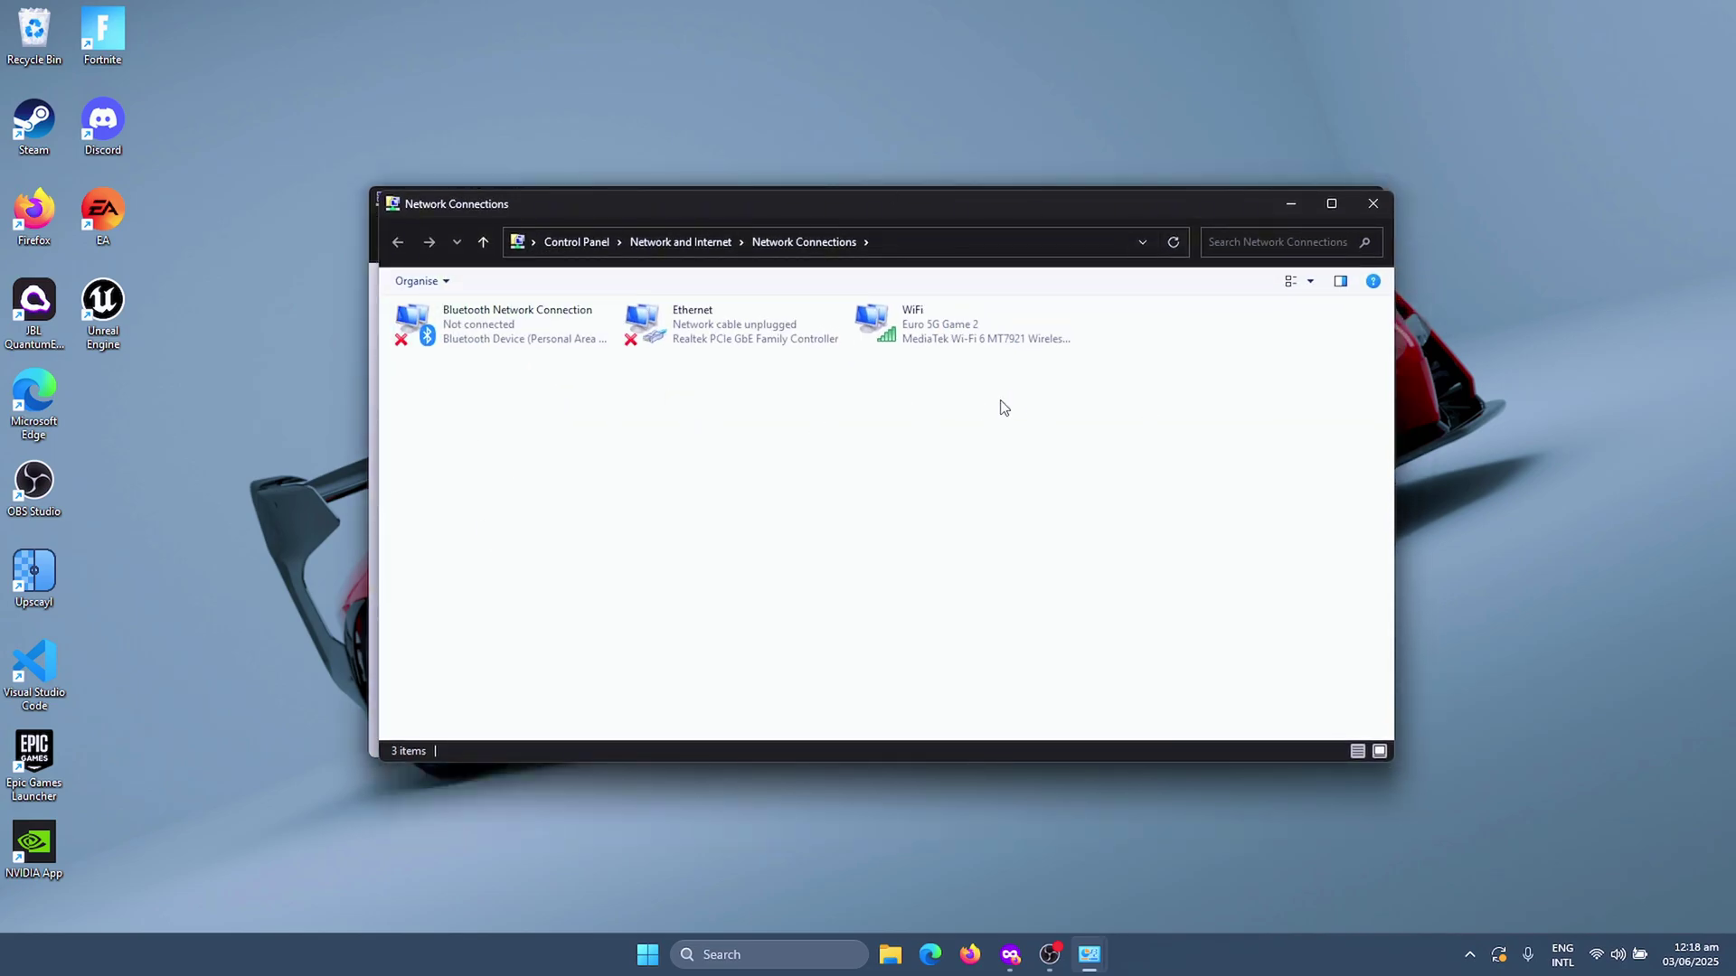
key(Right)
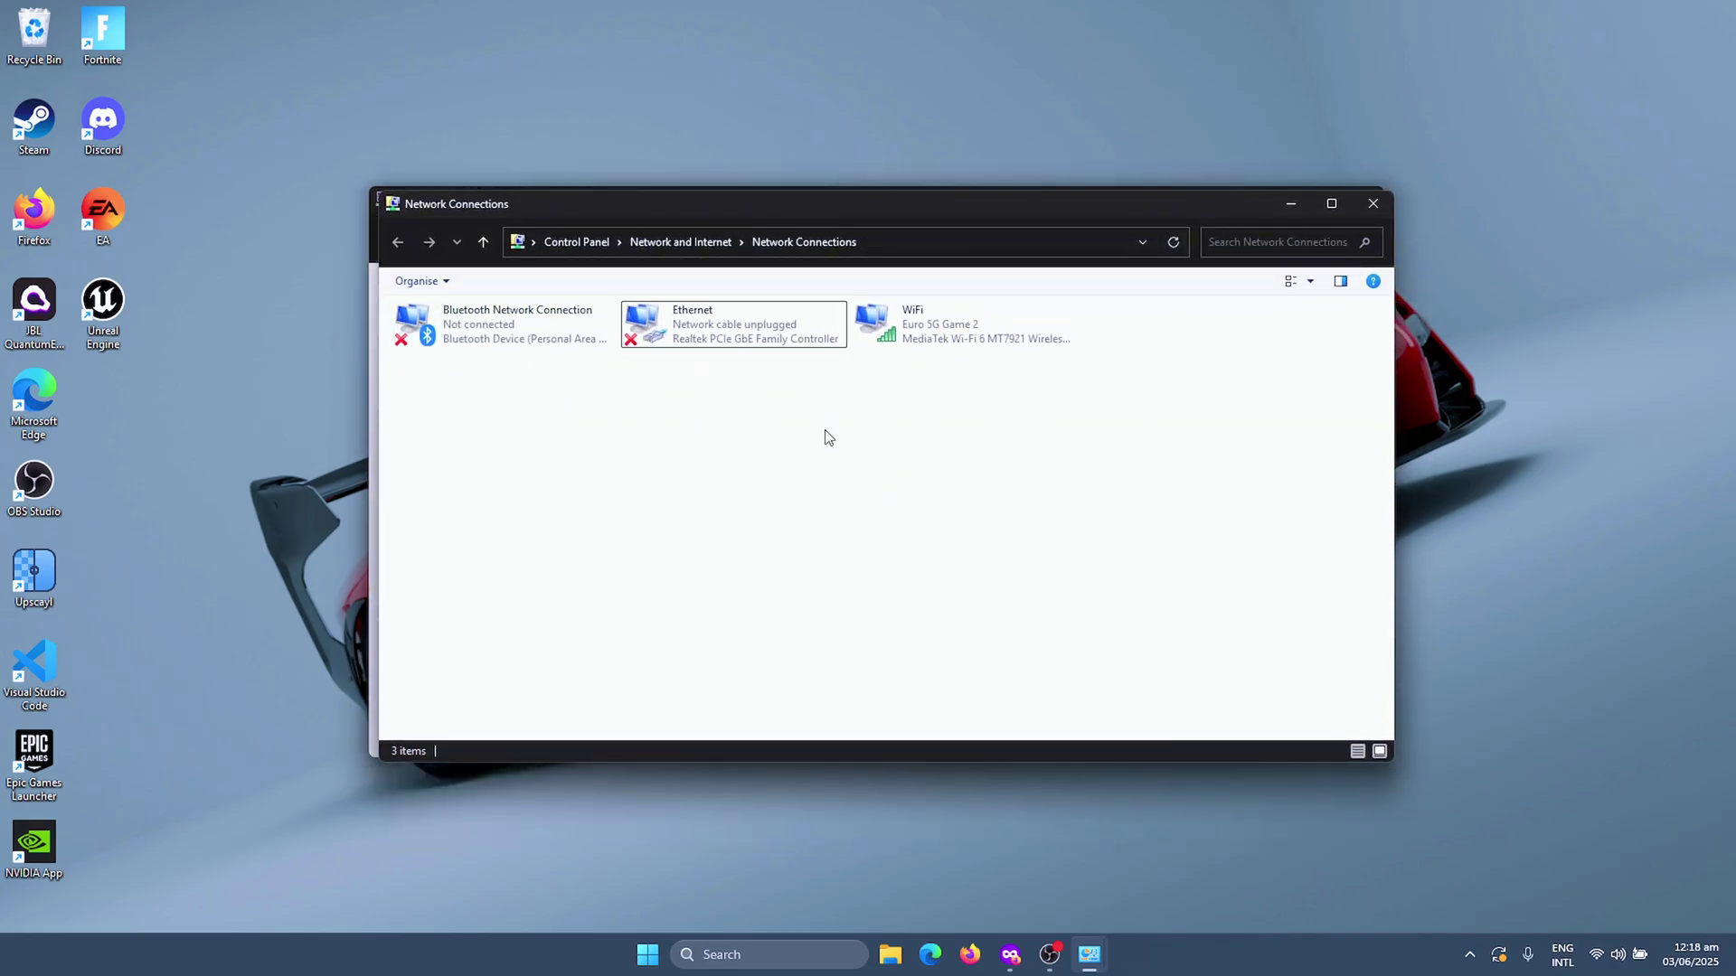
double_click(716, 324)
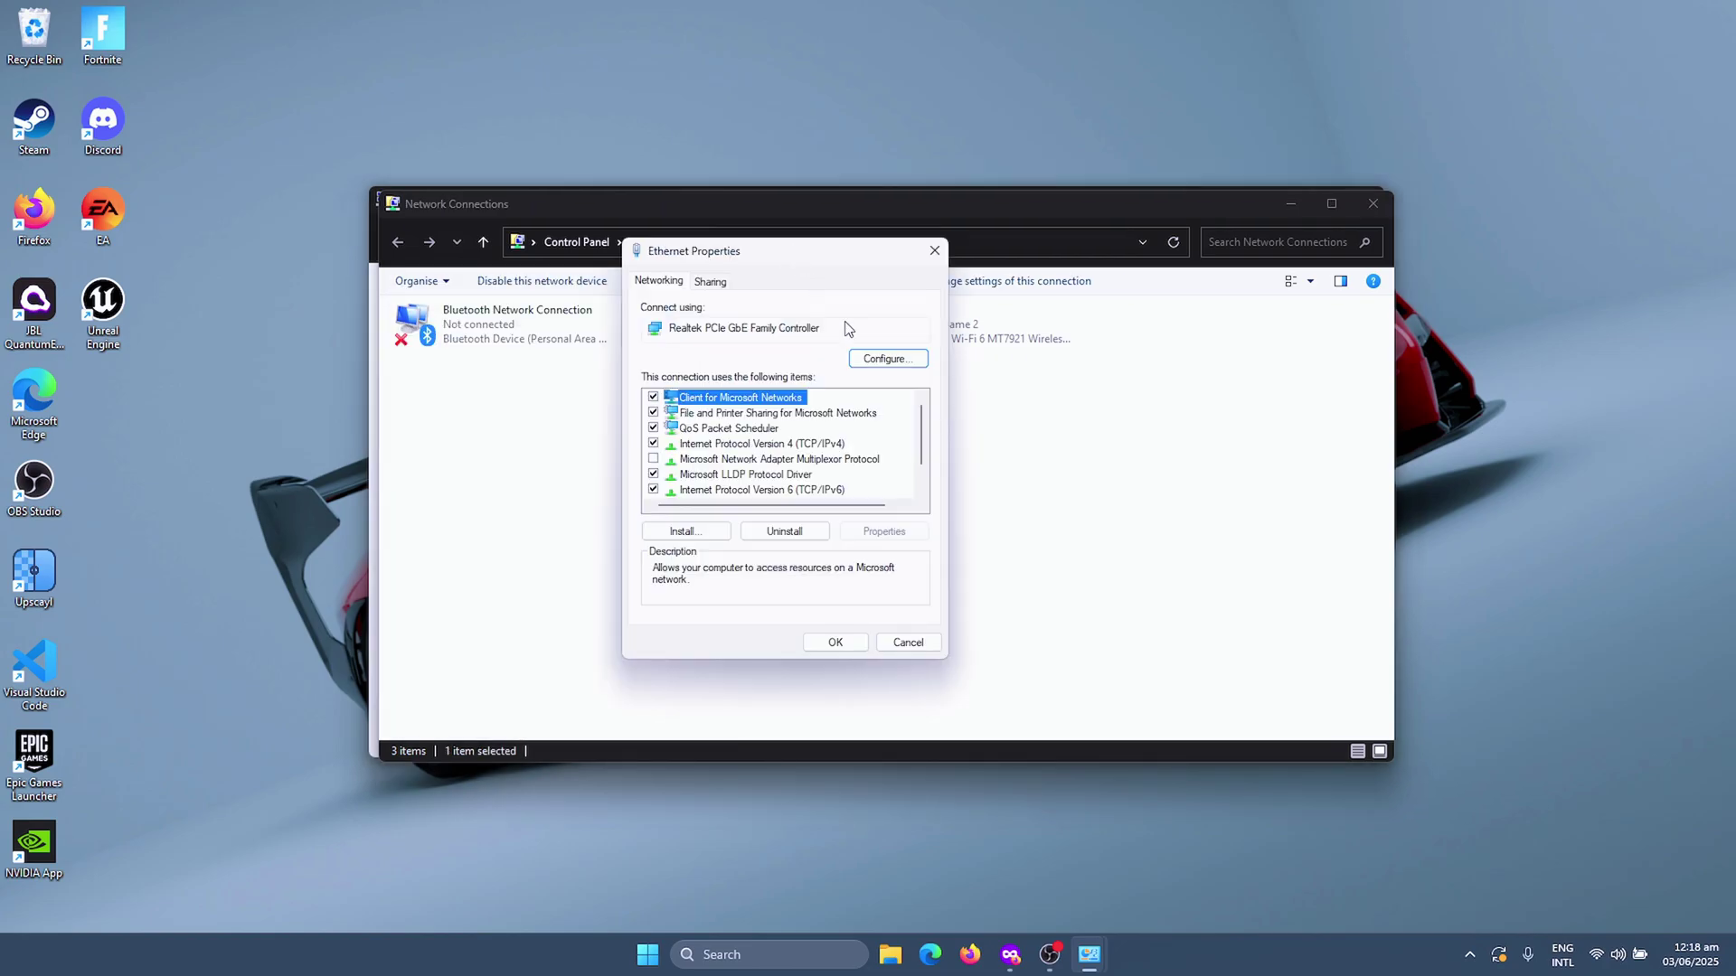
Open the Realtek PCIe GbE Family Controller's Advanced properties list
click(895, 360)
click(739, 275)
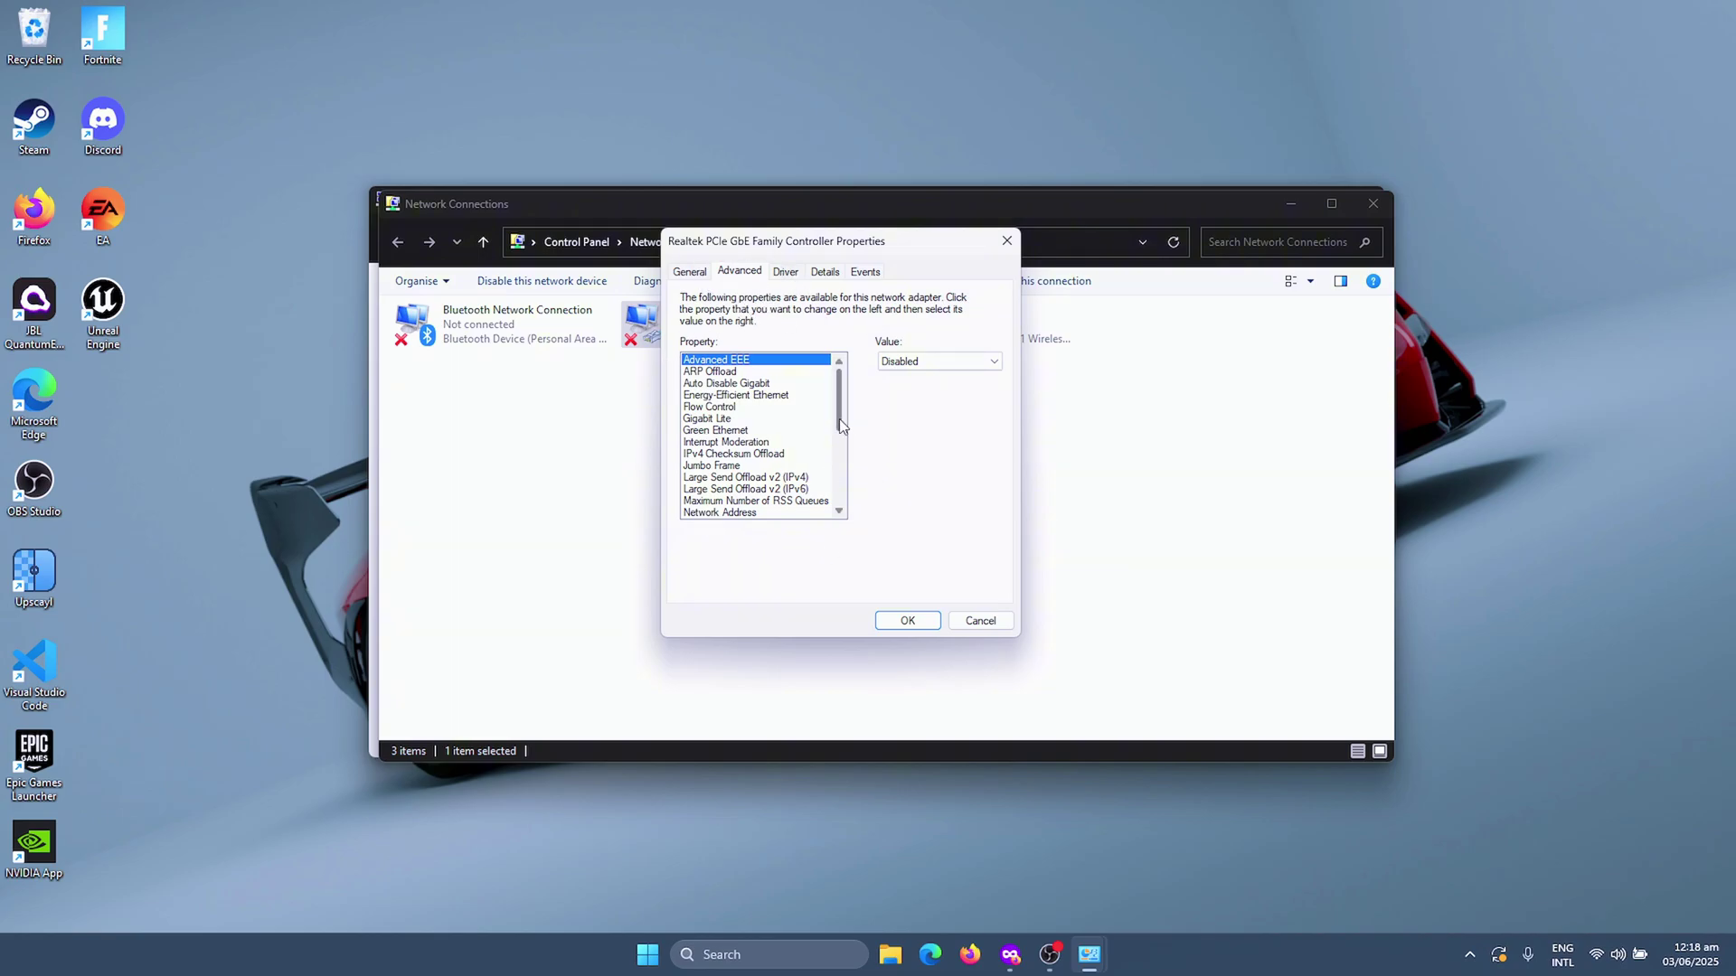
drag(839, 398, 841, 362)
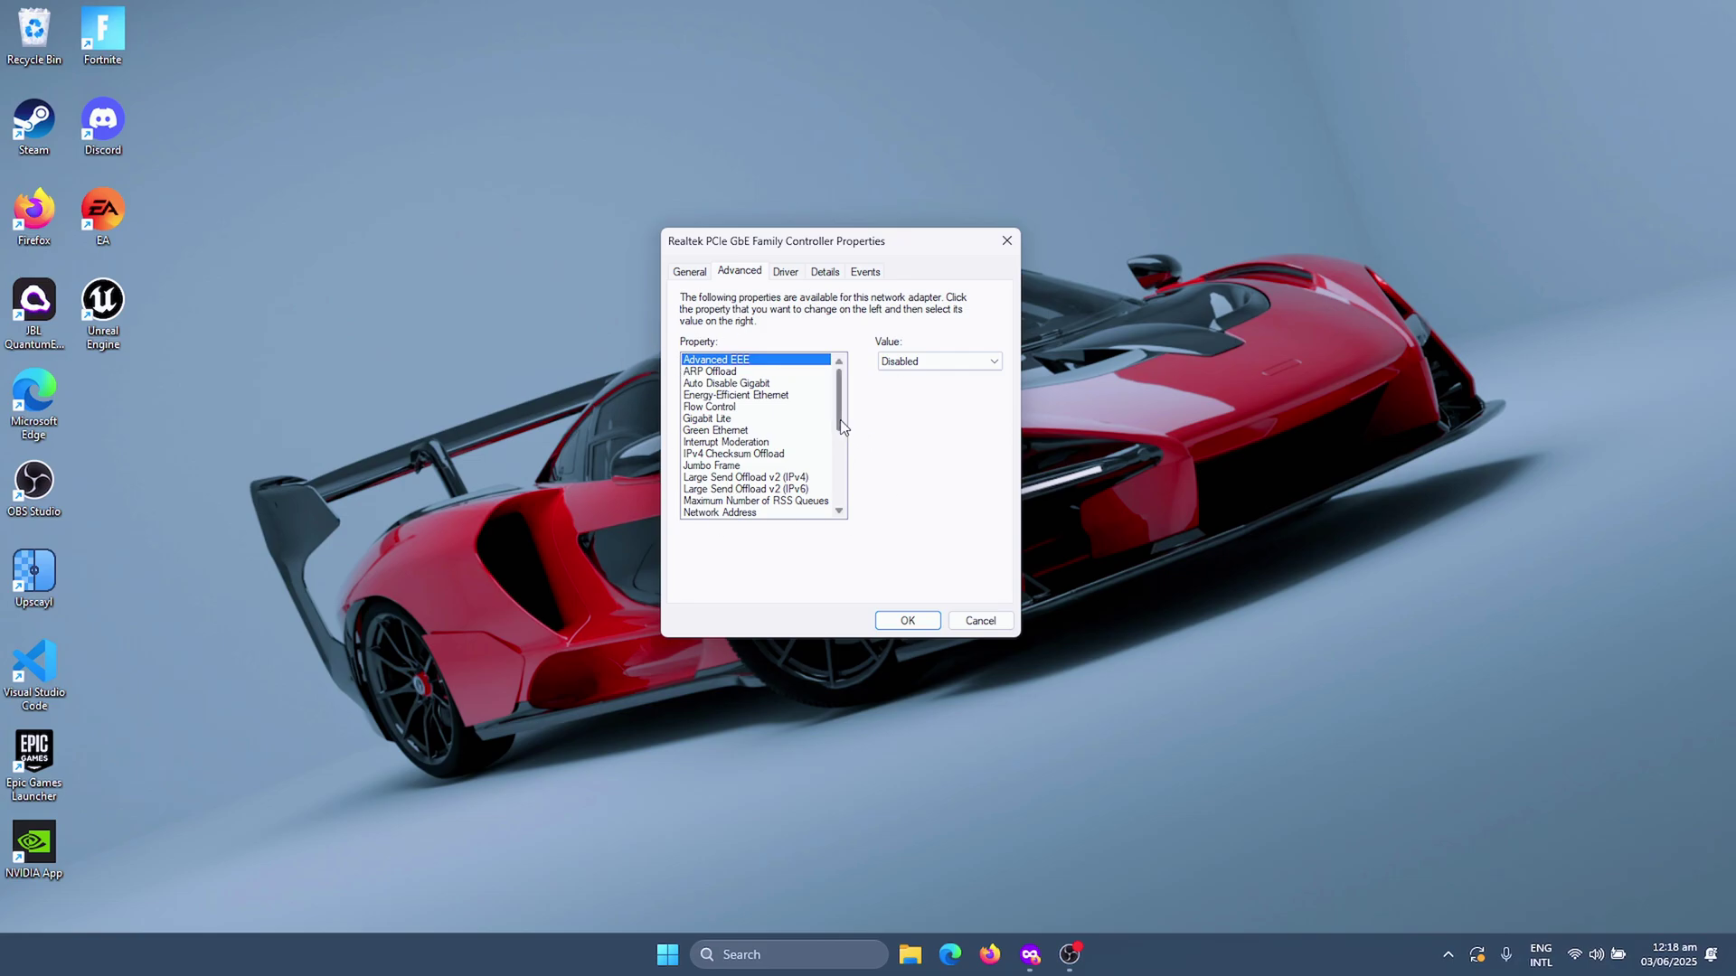
drag(847, 402, 839, 366)
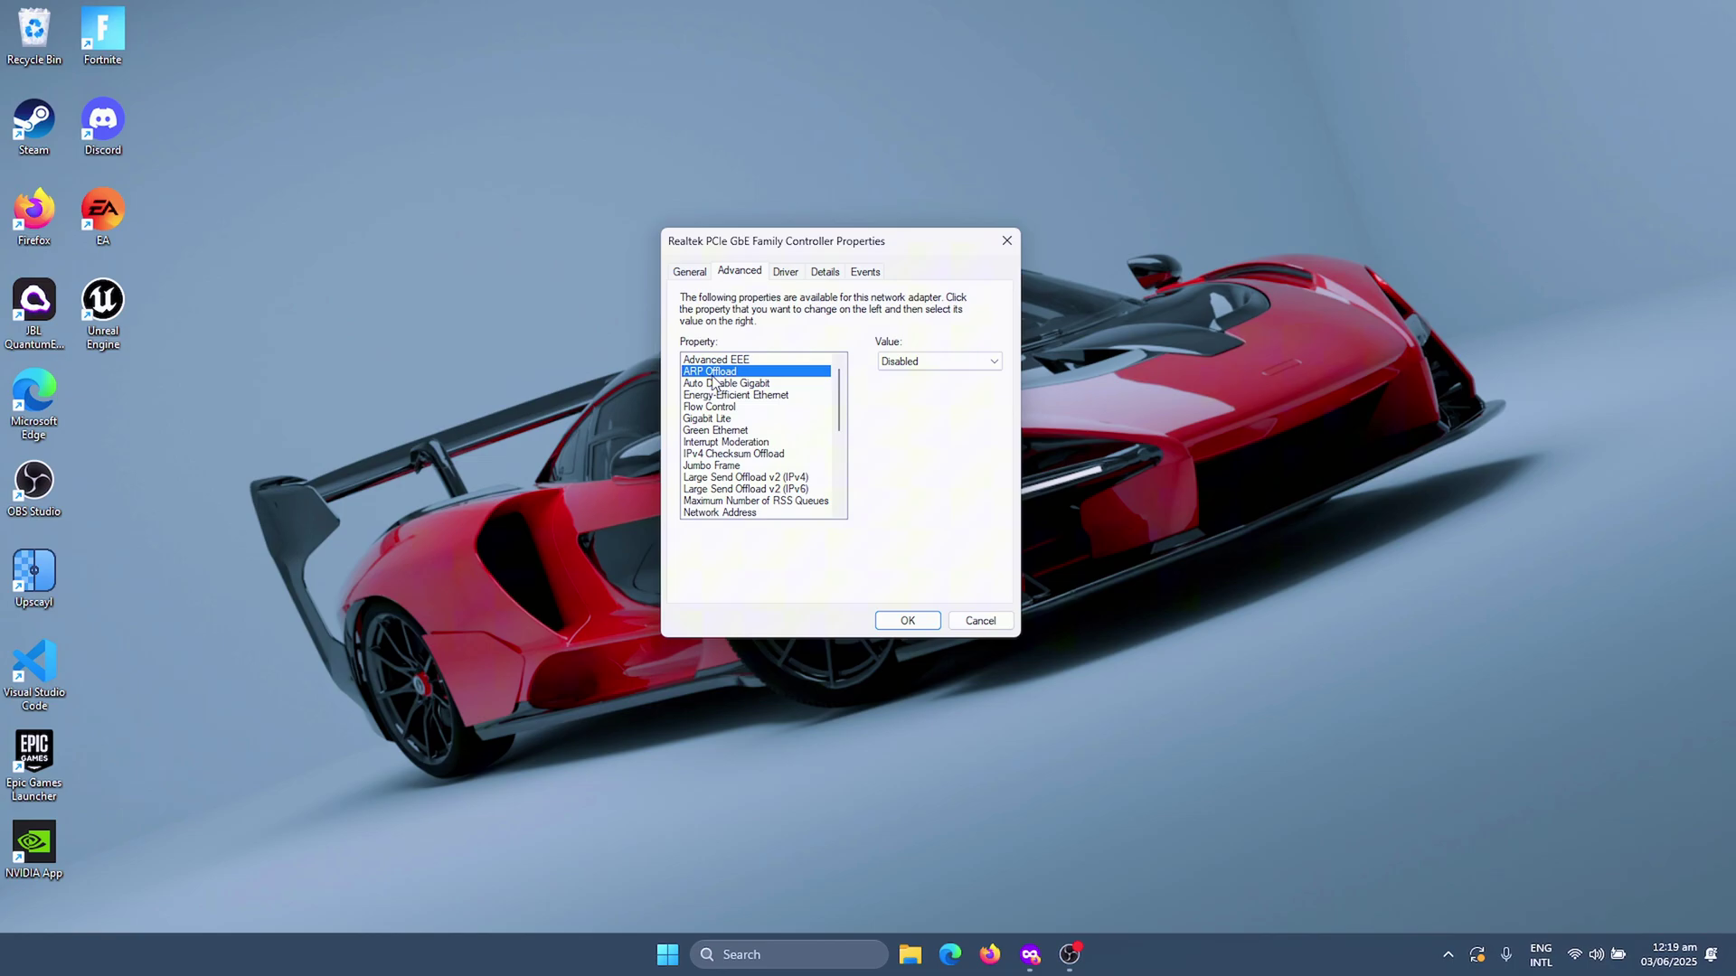
Review ARP Offload, Auto Disable Gigabit, Energy-Efficient Ethernet, Flow Control, Gigabit Lite, Green Ethernet and Interrupt Moderation
click(713, 373)
click(728, 384)
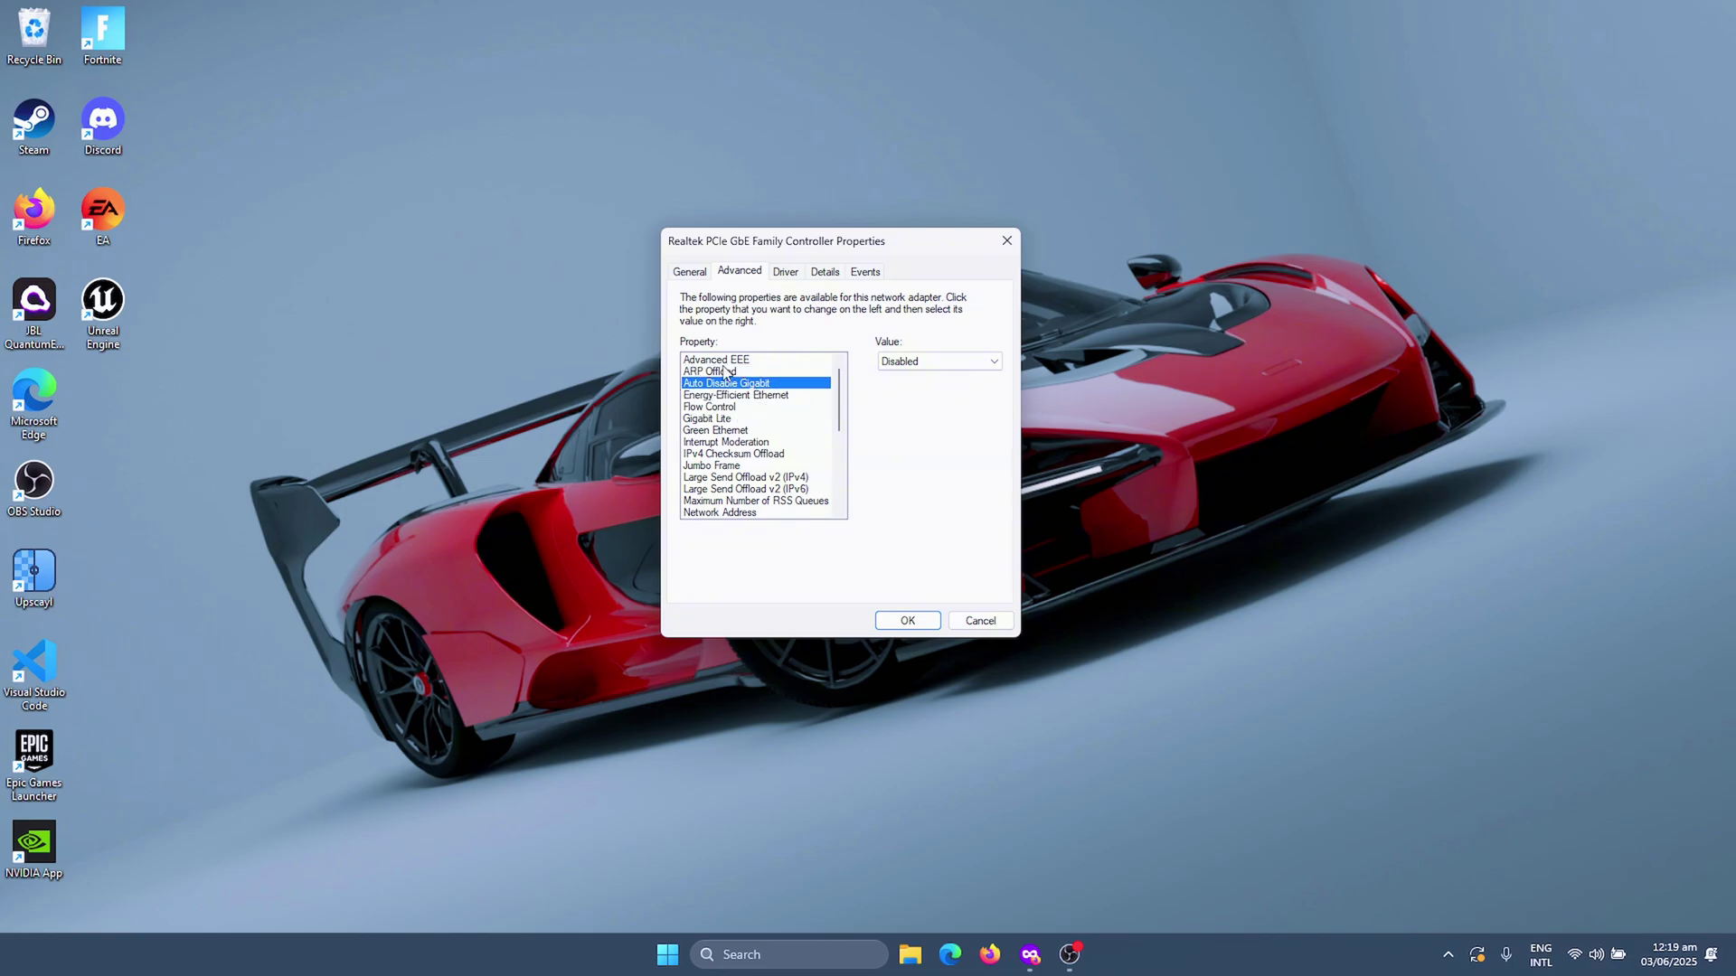
click(743, 396)
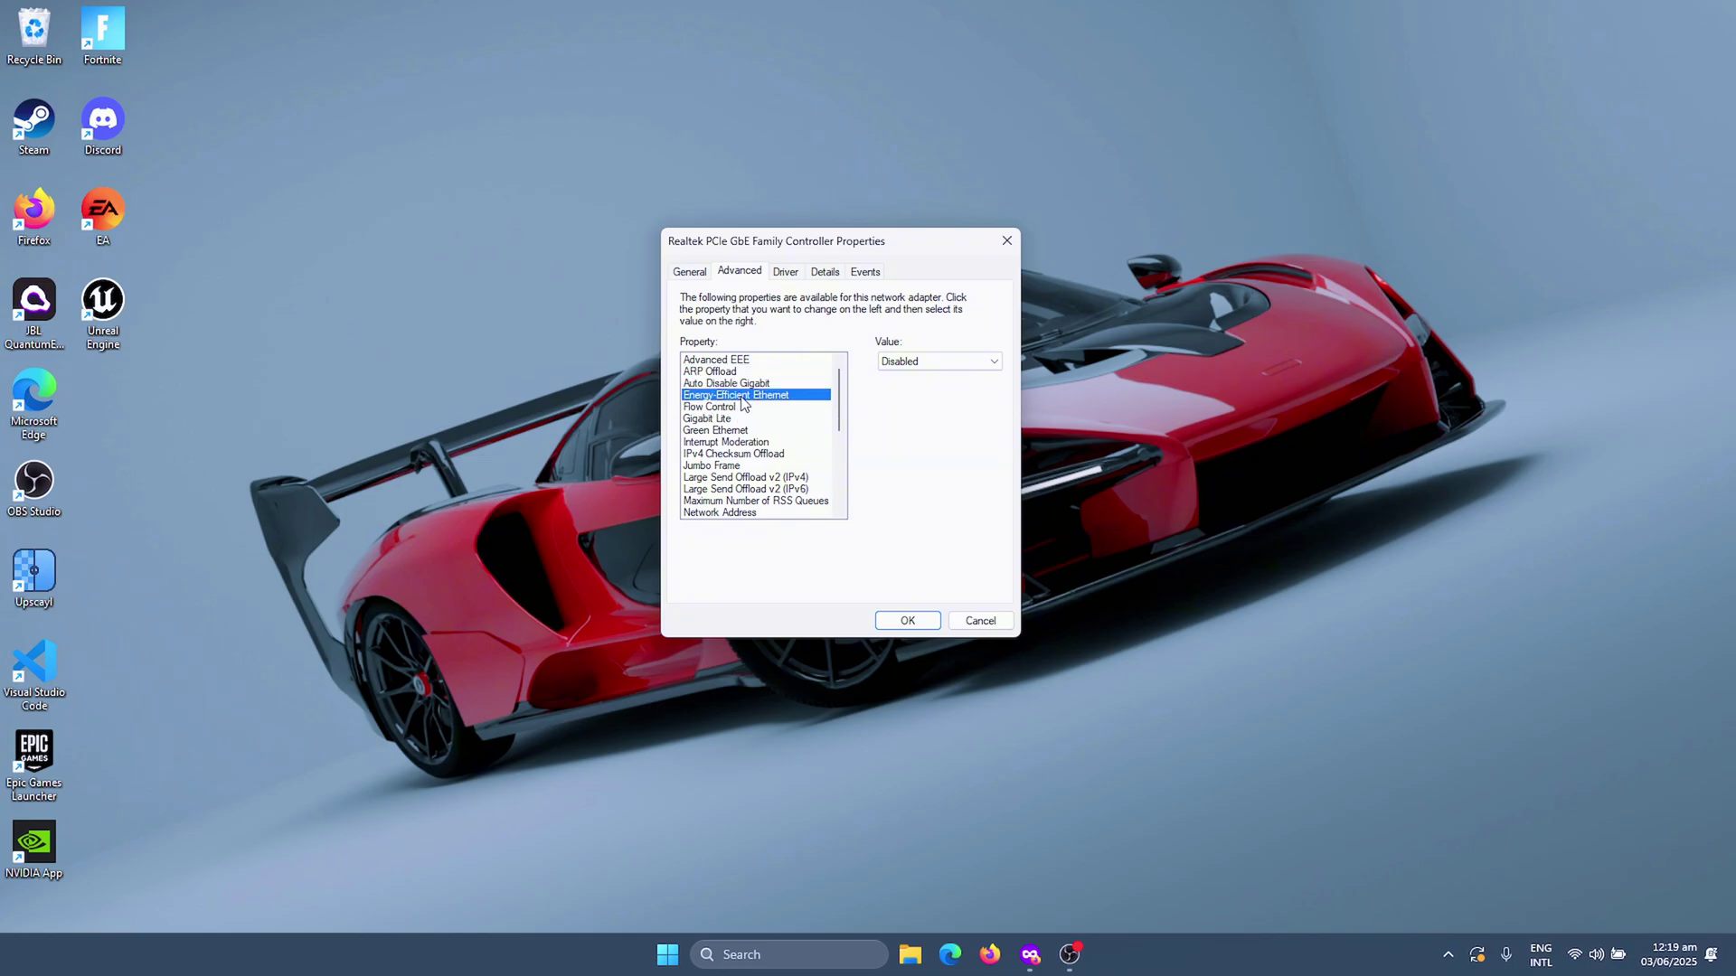
click(726, 408)
click(723, 419)
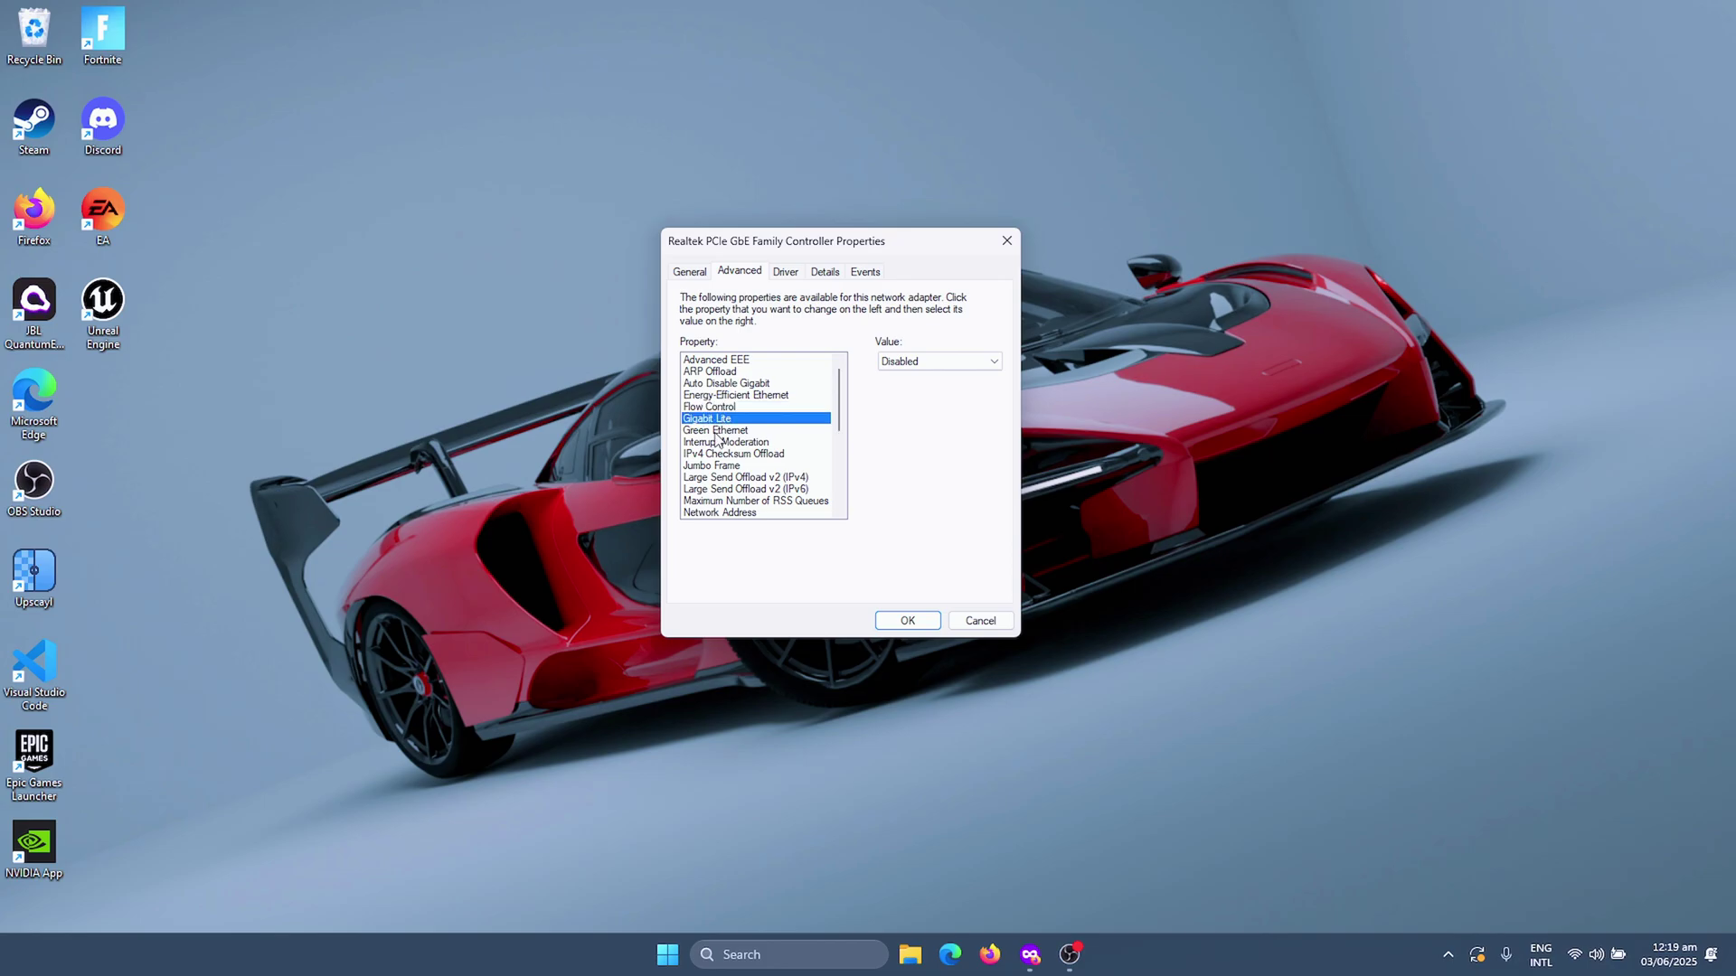
click(715, 432)
click(713, 442)
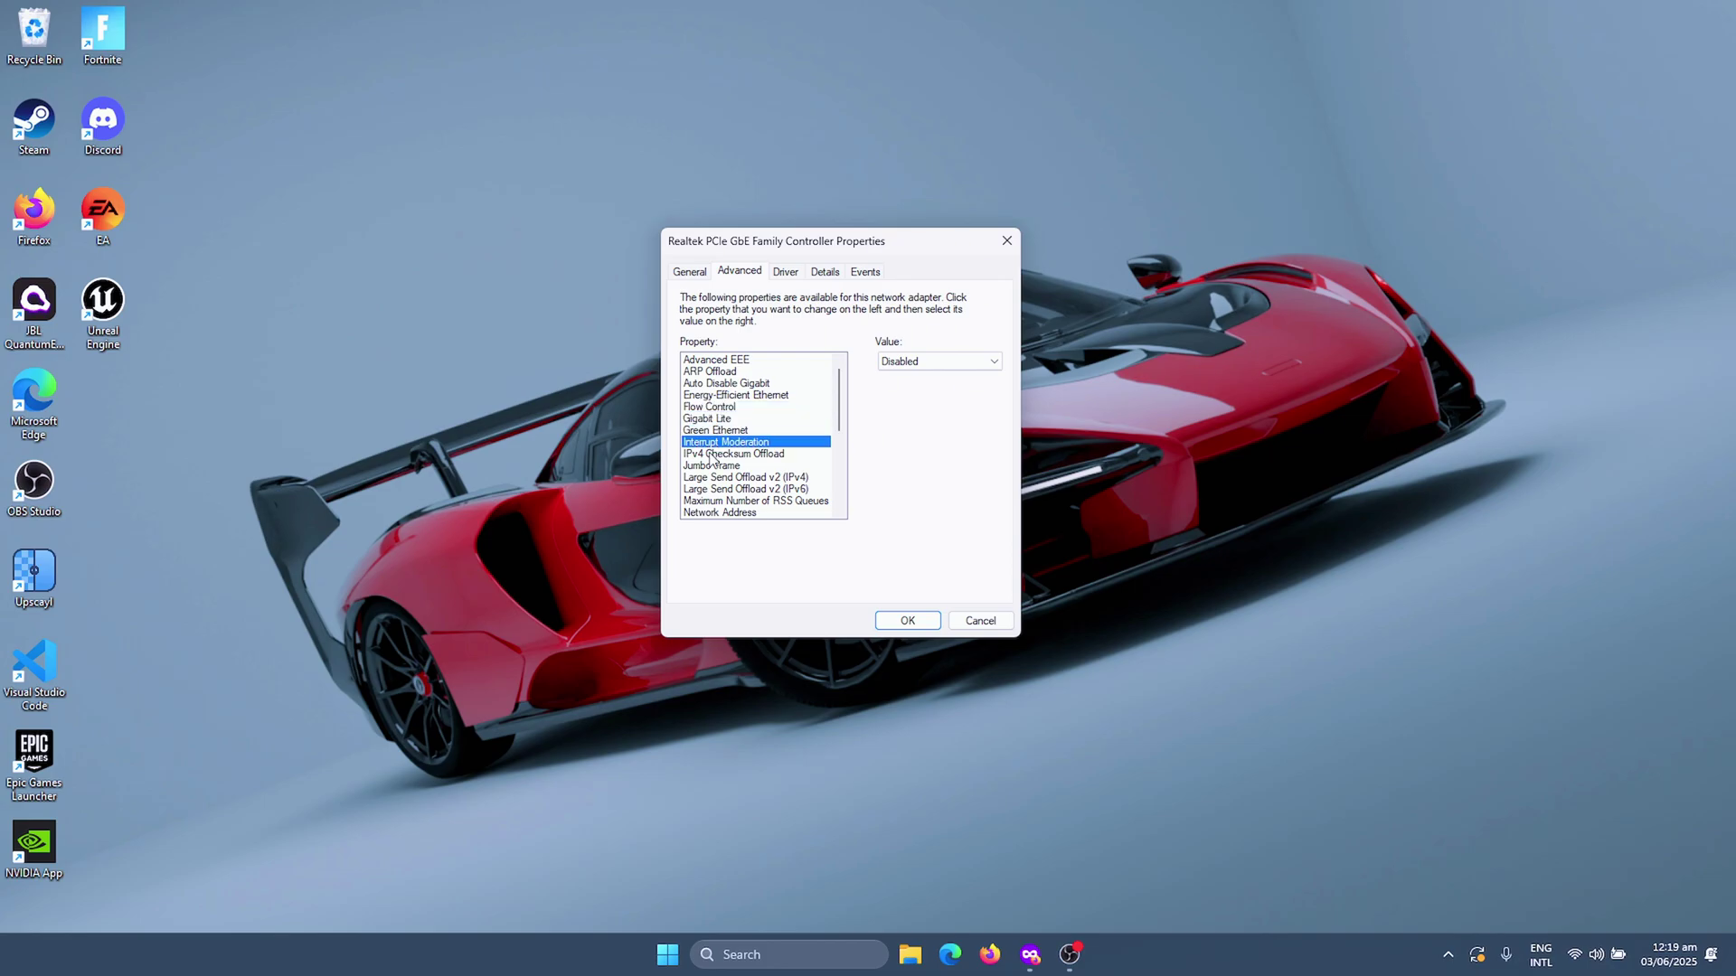
Confirm IPv4 Checksum Offload, Jumbo Frame and Large Send Offload v2 (IPv4) are Disabled
click(714, 454)
drag(841, 421, 841, 457)
click(708, 371)
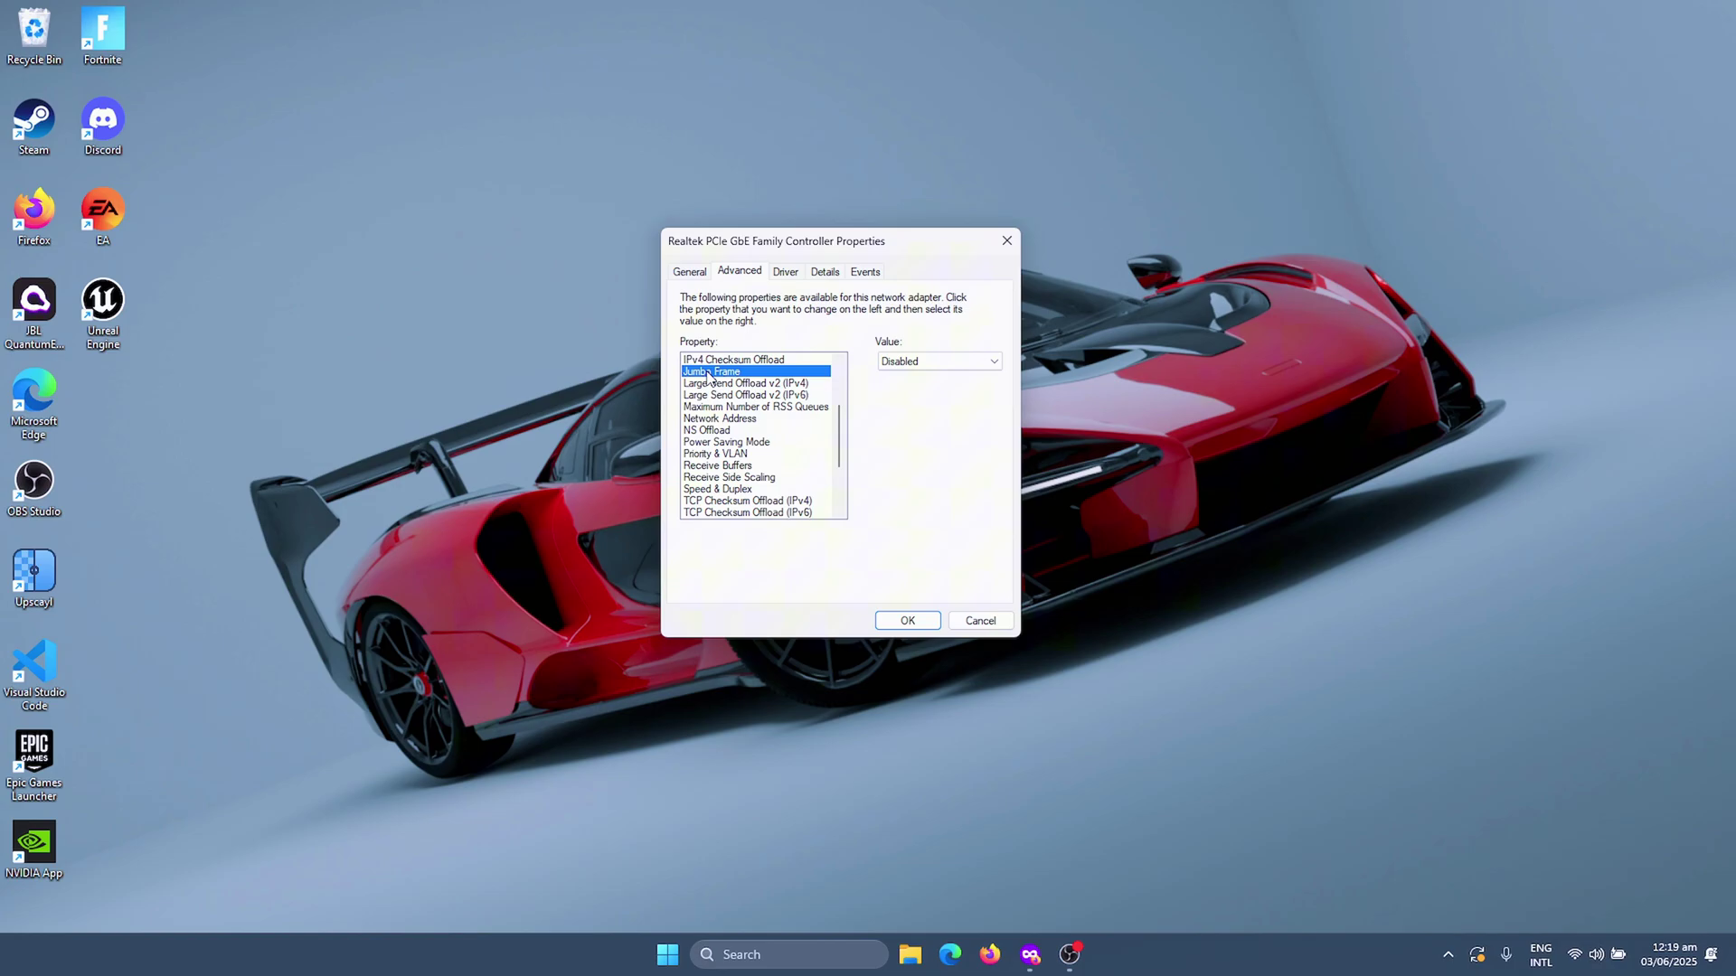
click(712, 383)
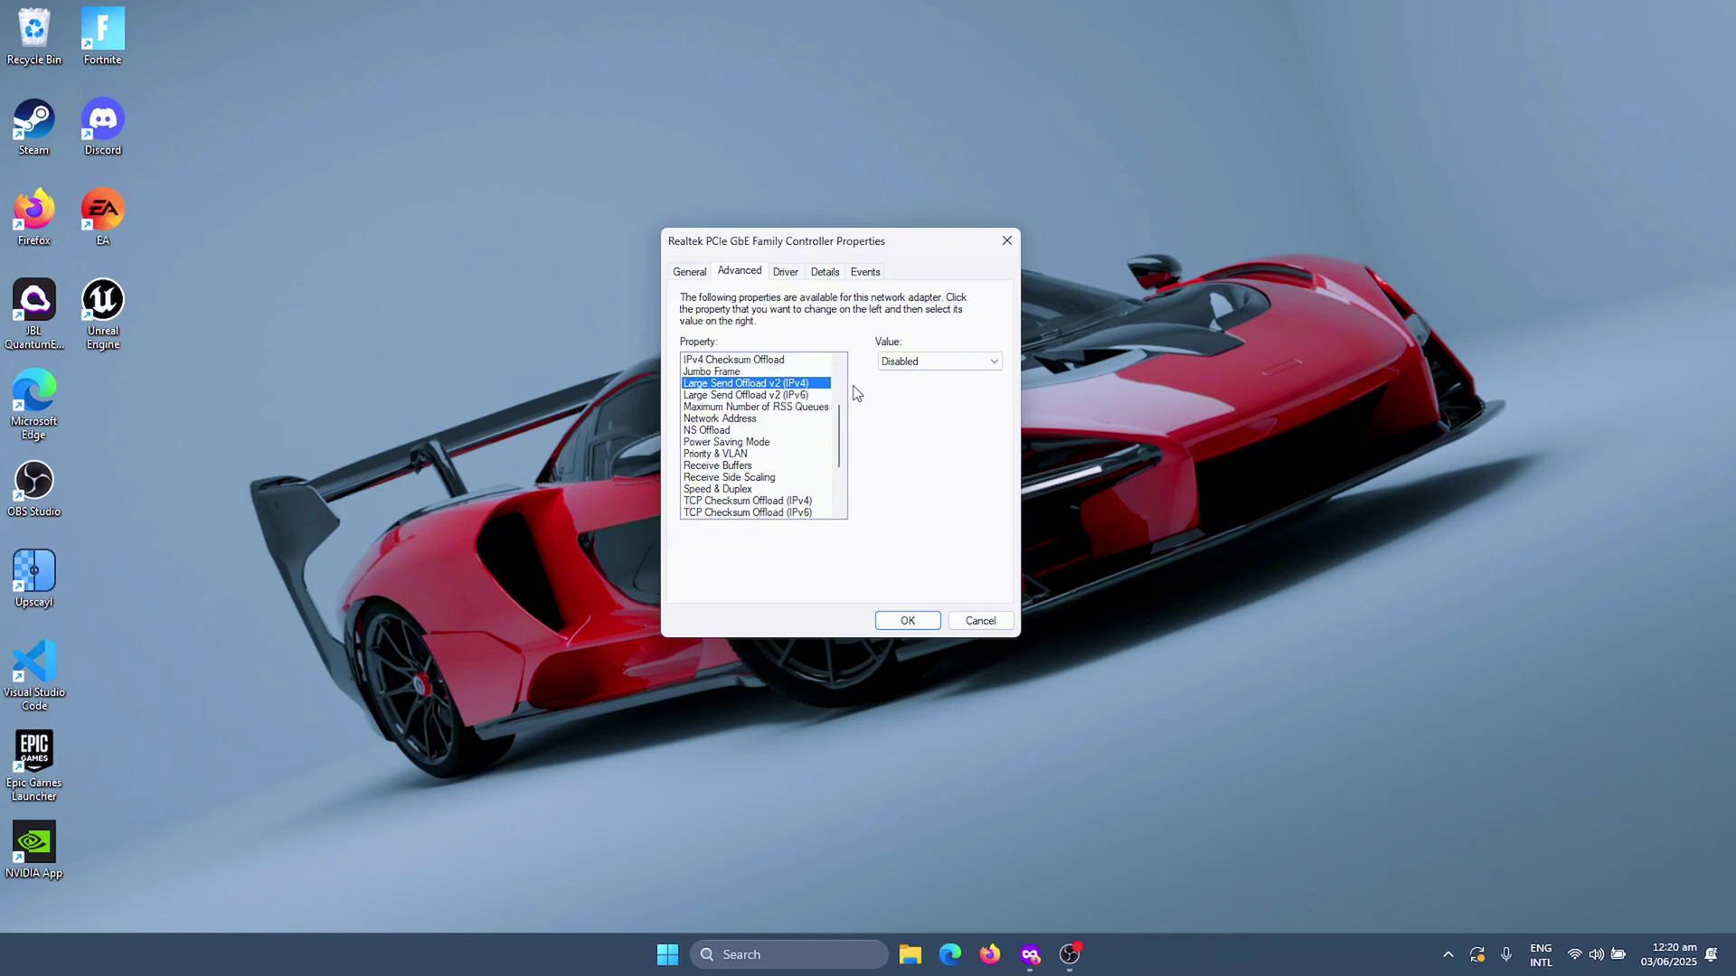
Keep Maximum Number of RSS Queues at 4 Queues
key(Down)
key(Down)
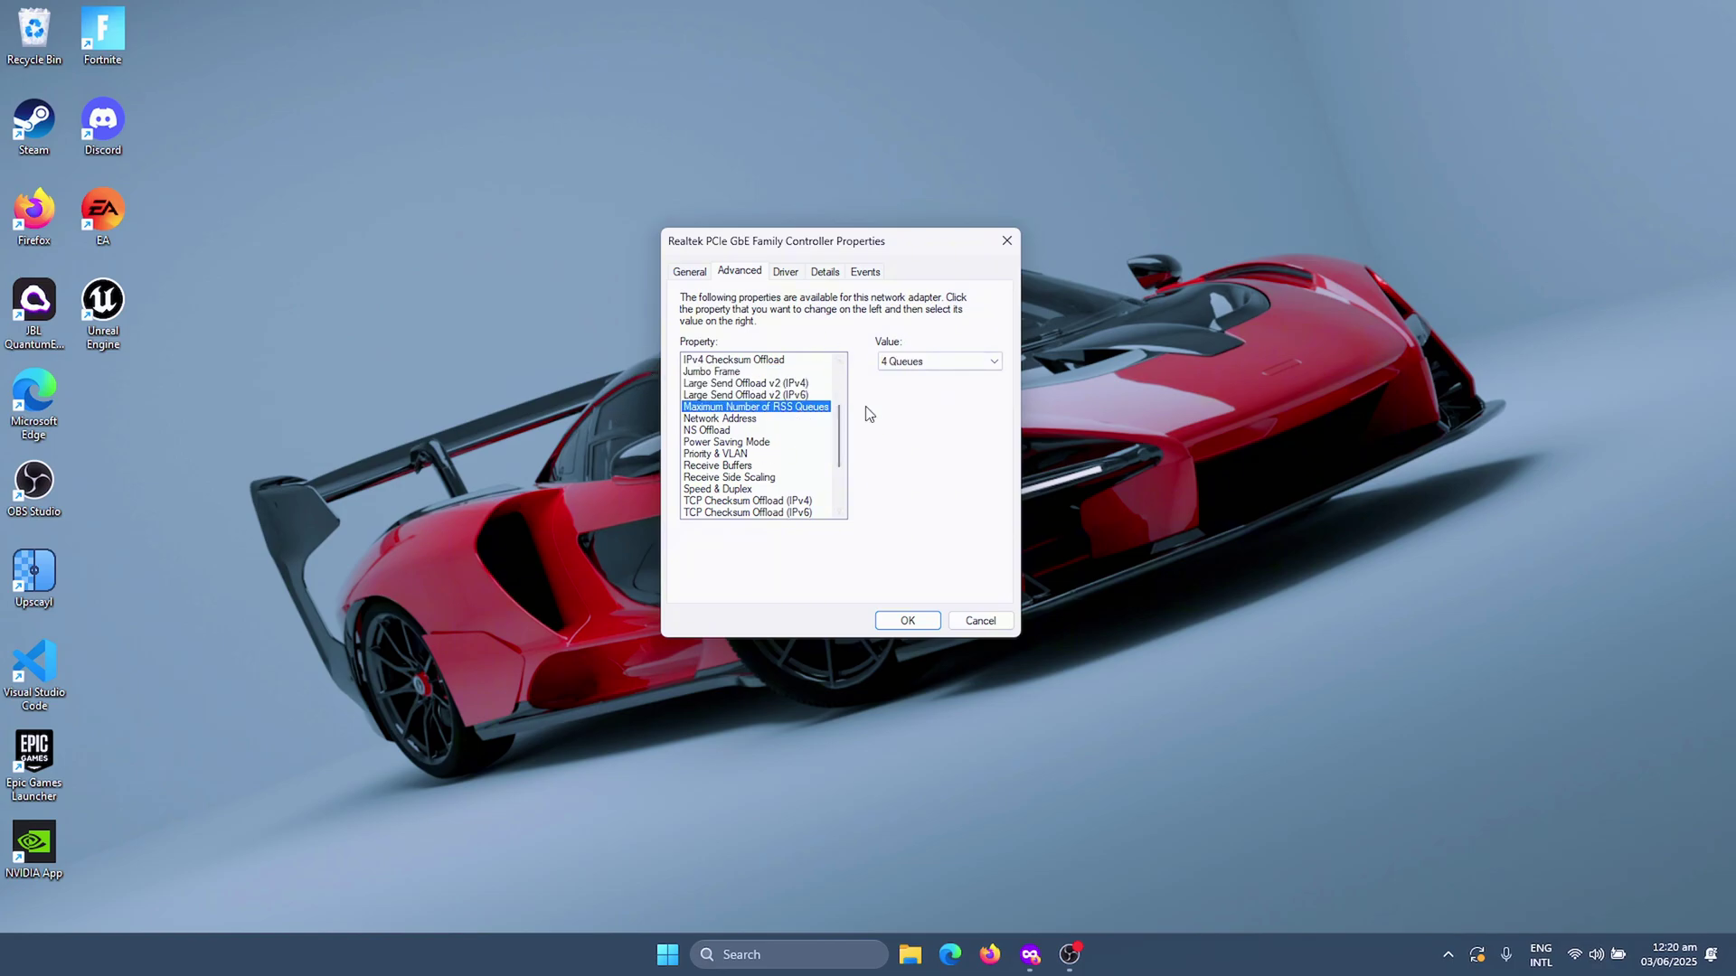
click(922, 362)
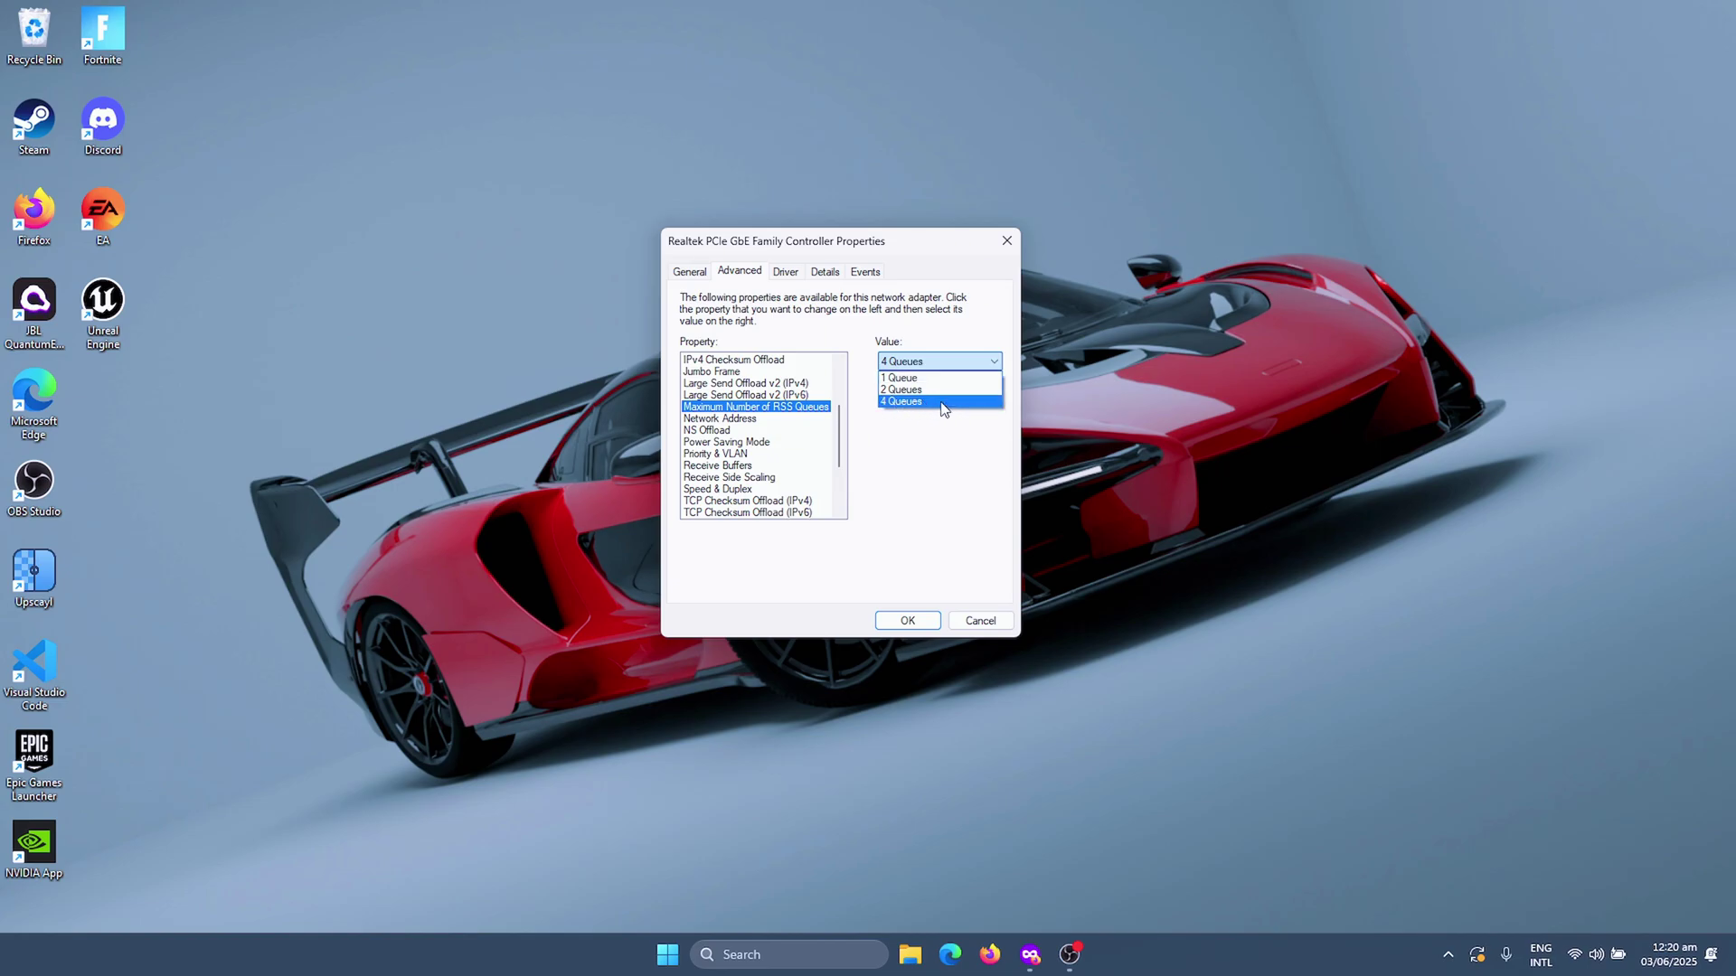
click(916, 403)
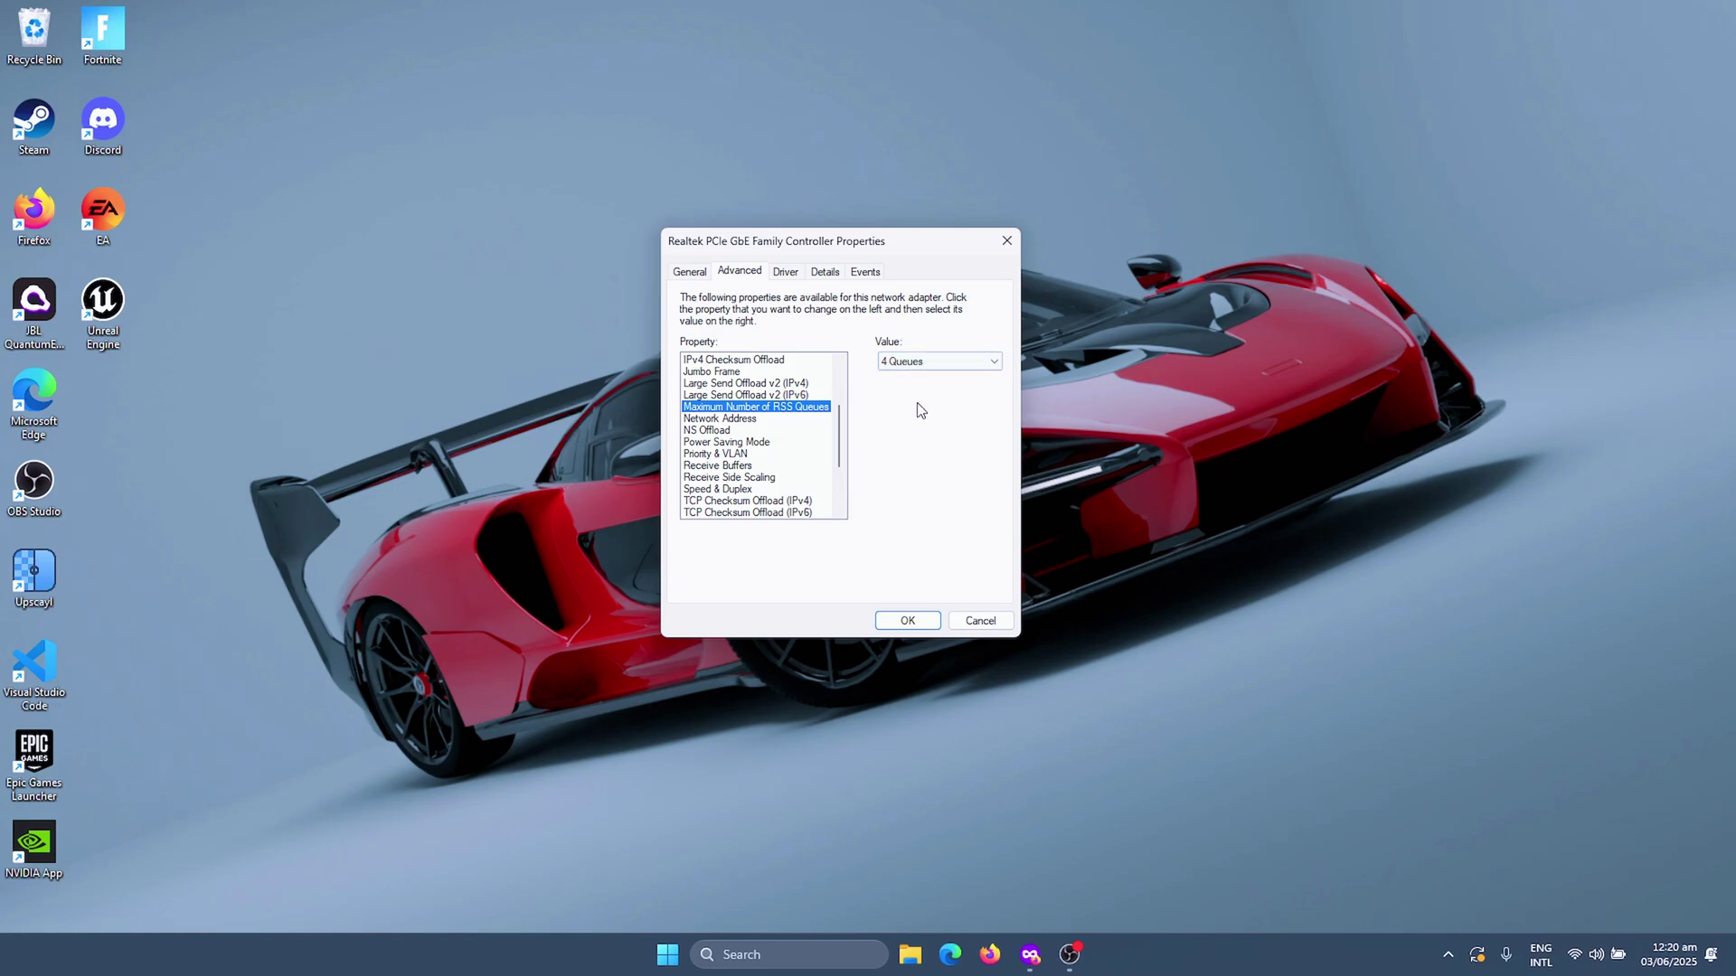
Check Network Address, NS Offload and Power Saving Mode (both Disabled), and Priority & VLAN
click(709, 419)
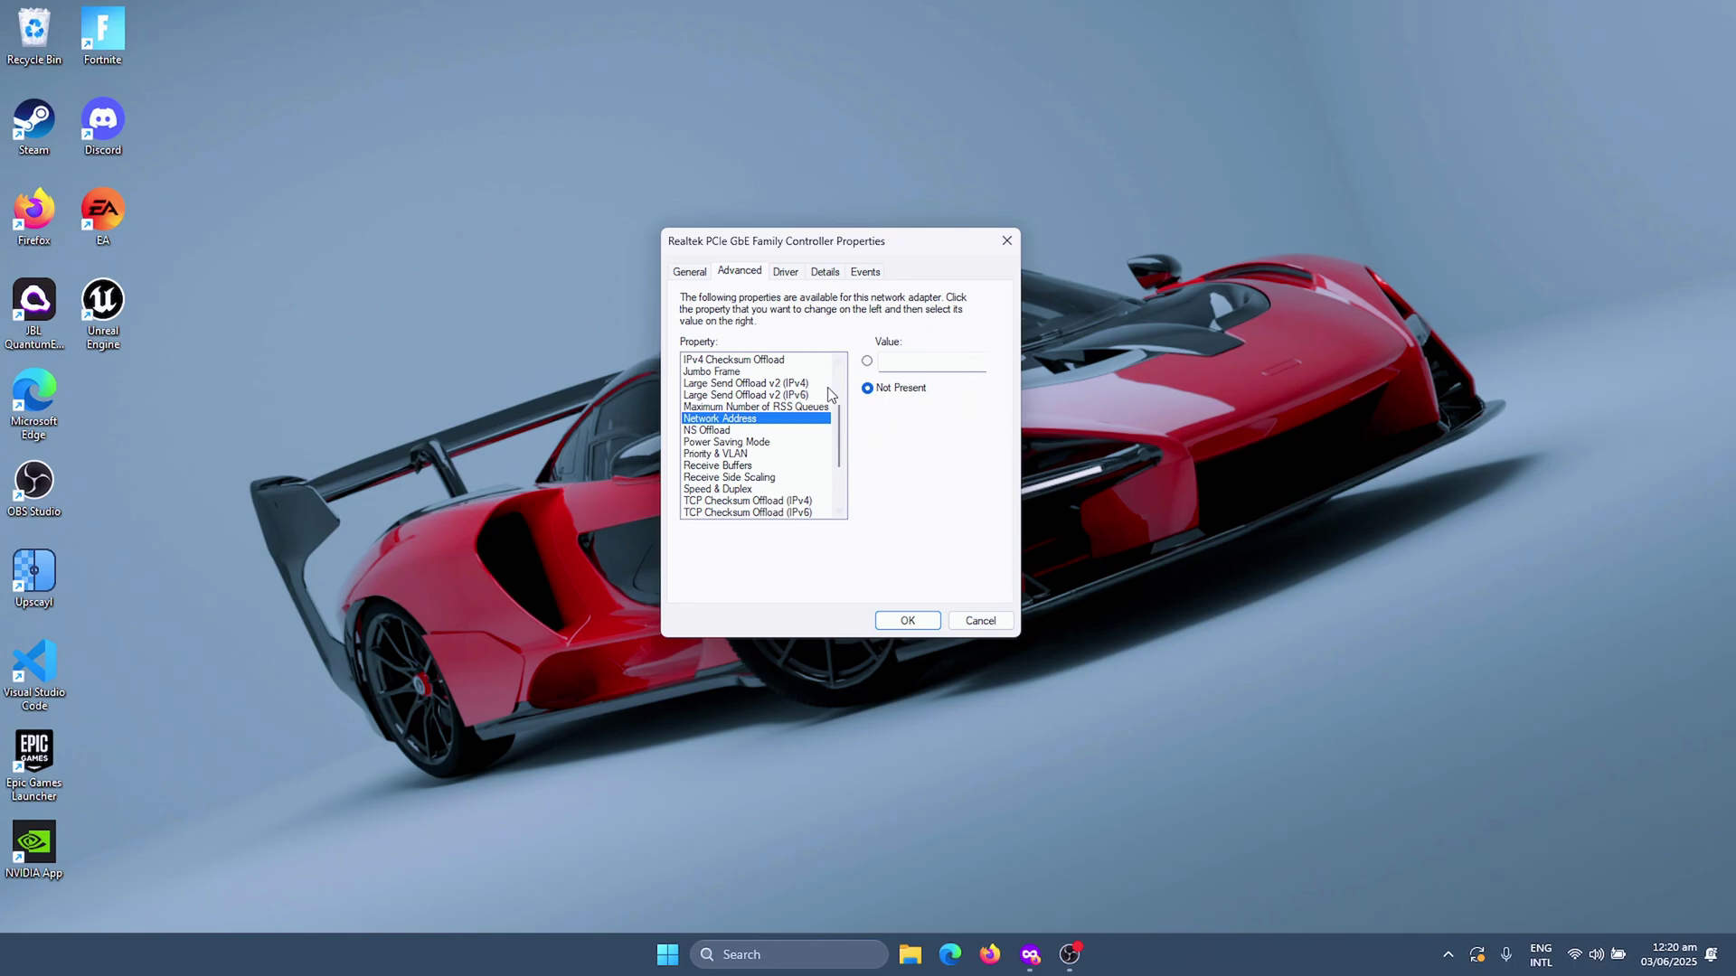
scroll(788, 411, down, 1)
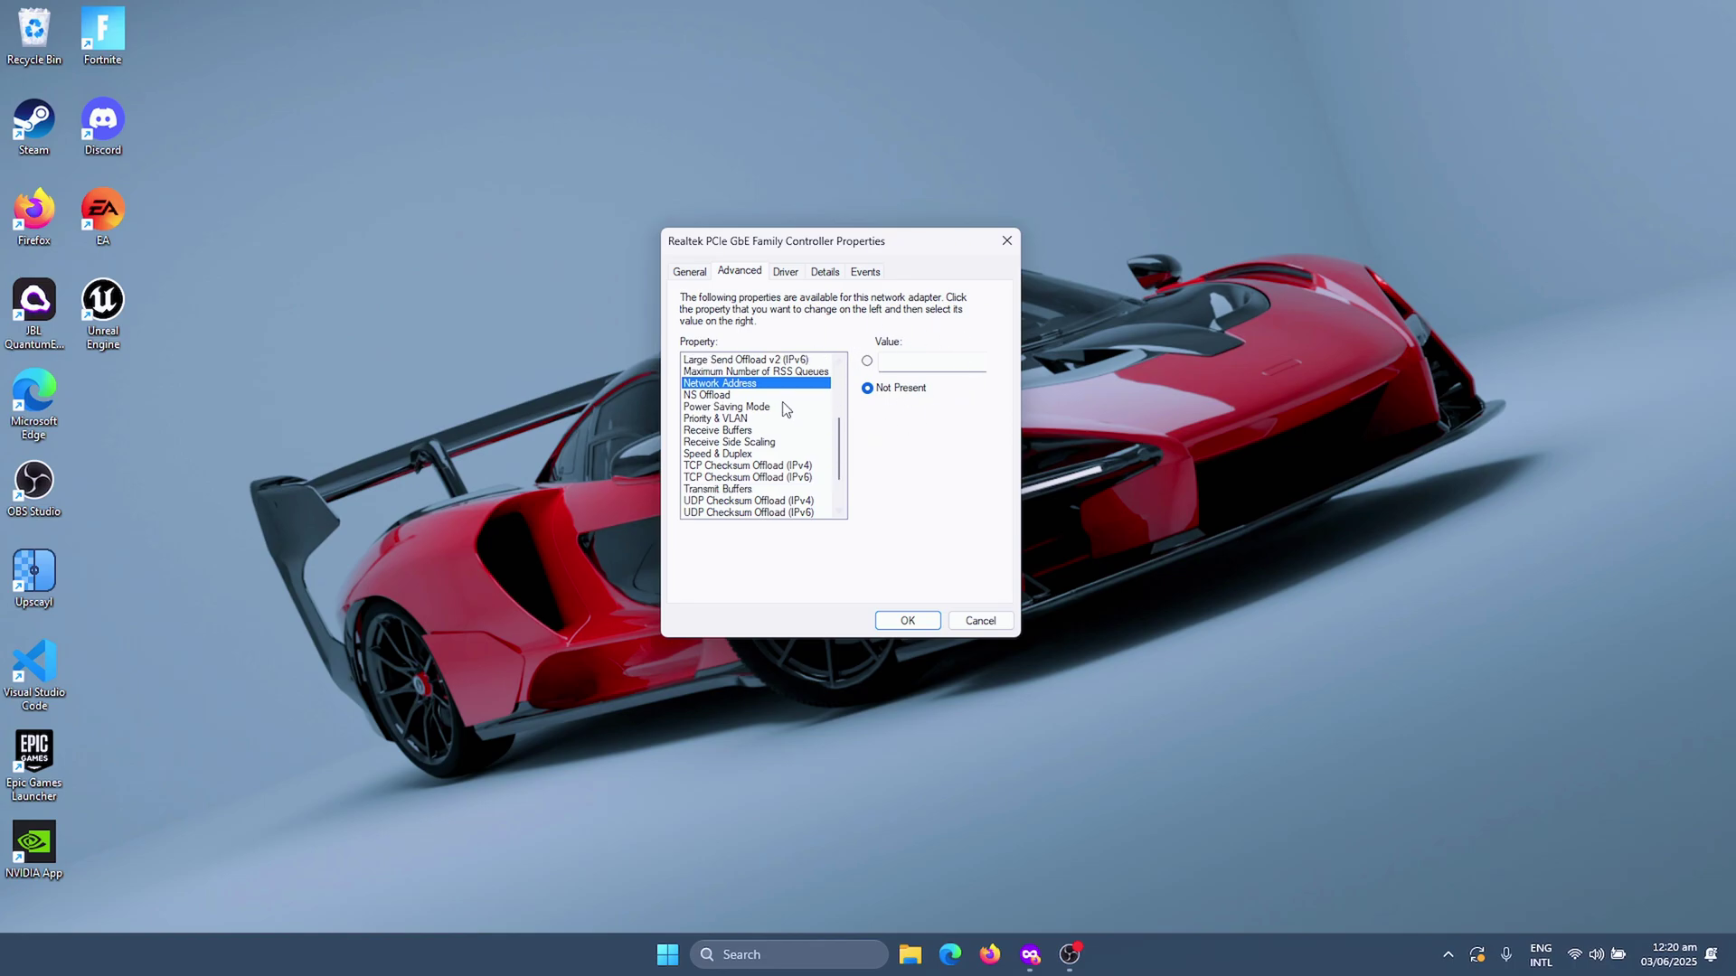
click(710, 398)
click(714, 409)
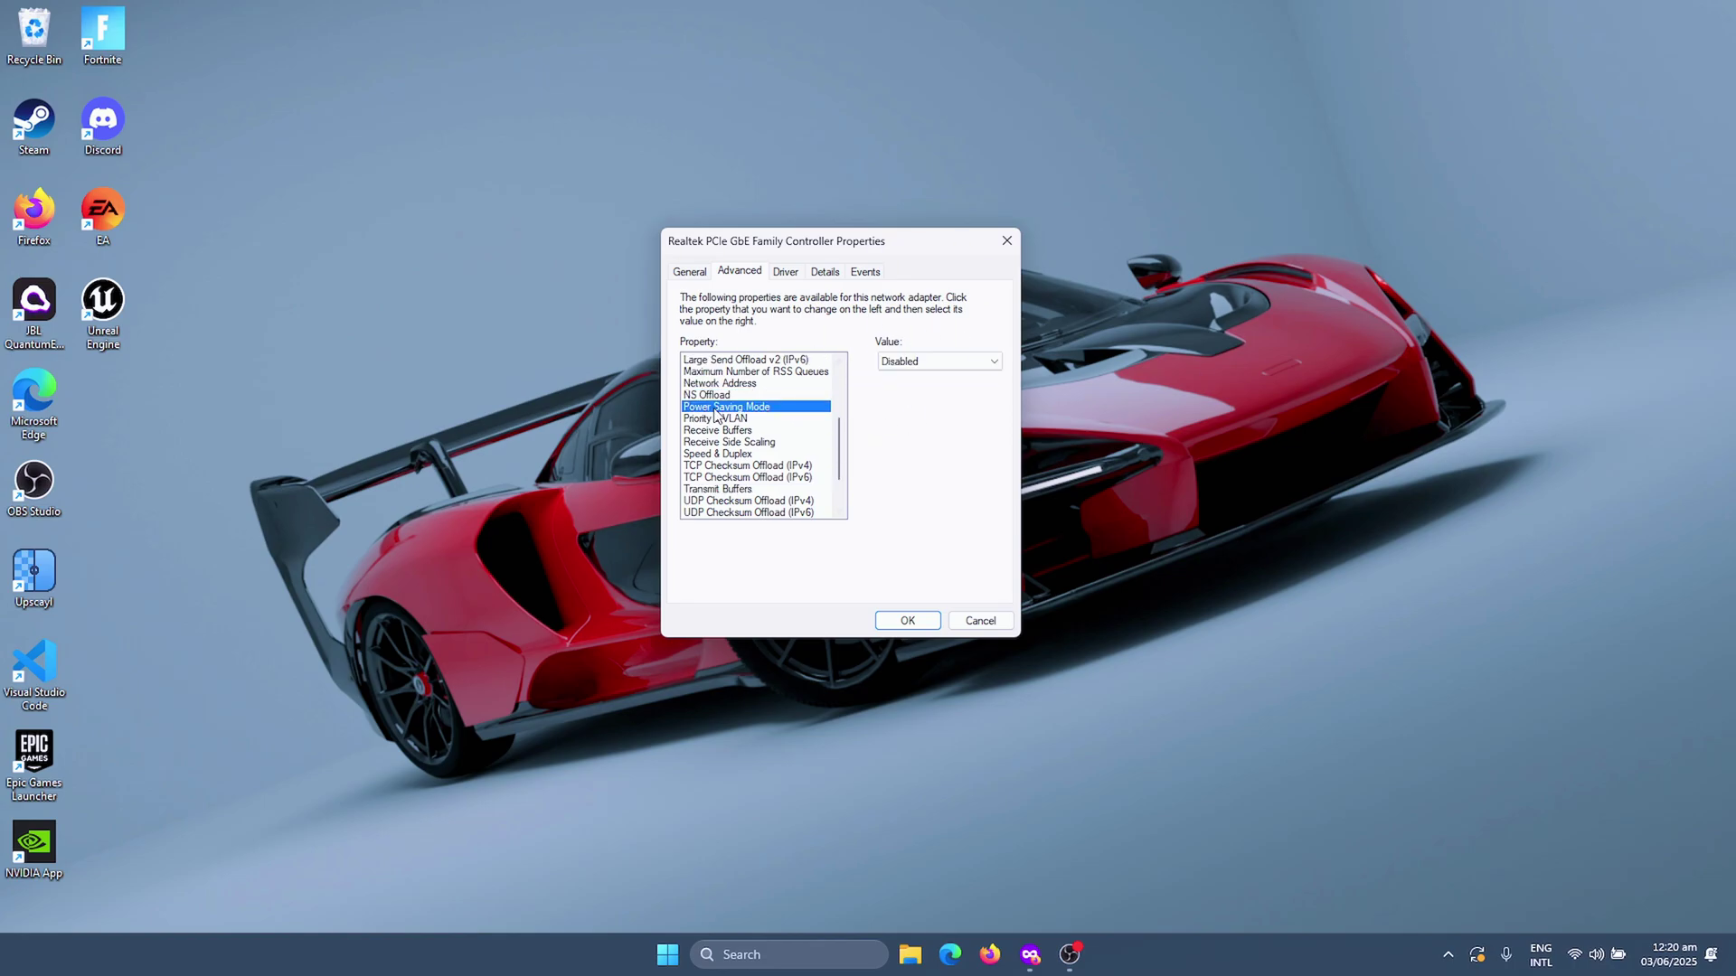
click(715, 418)
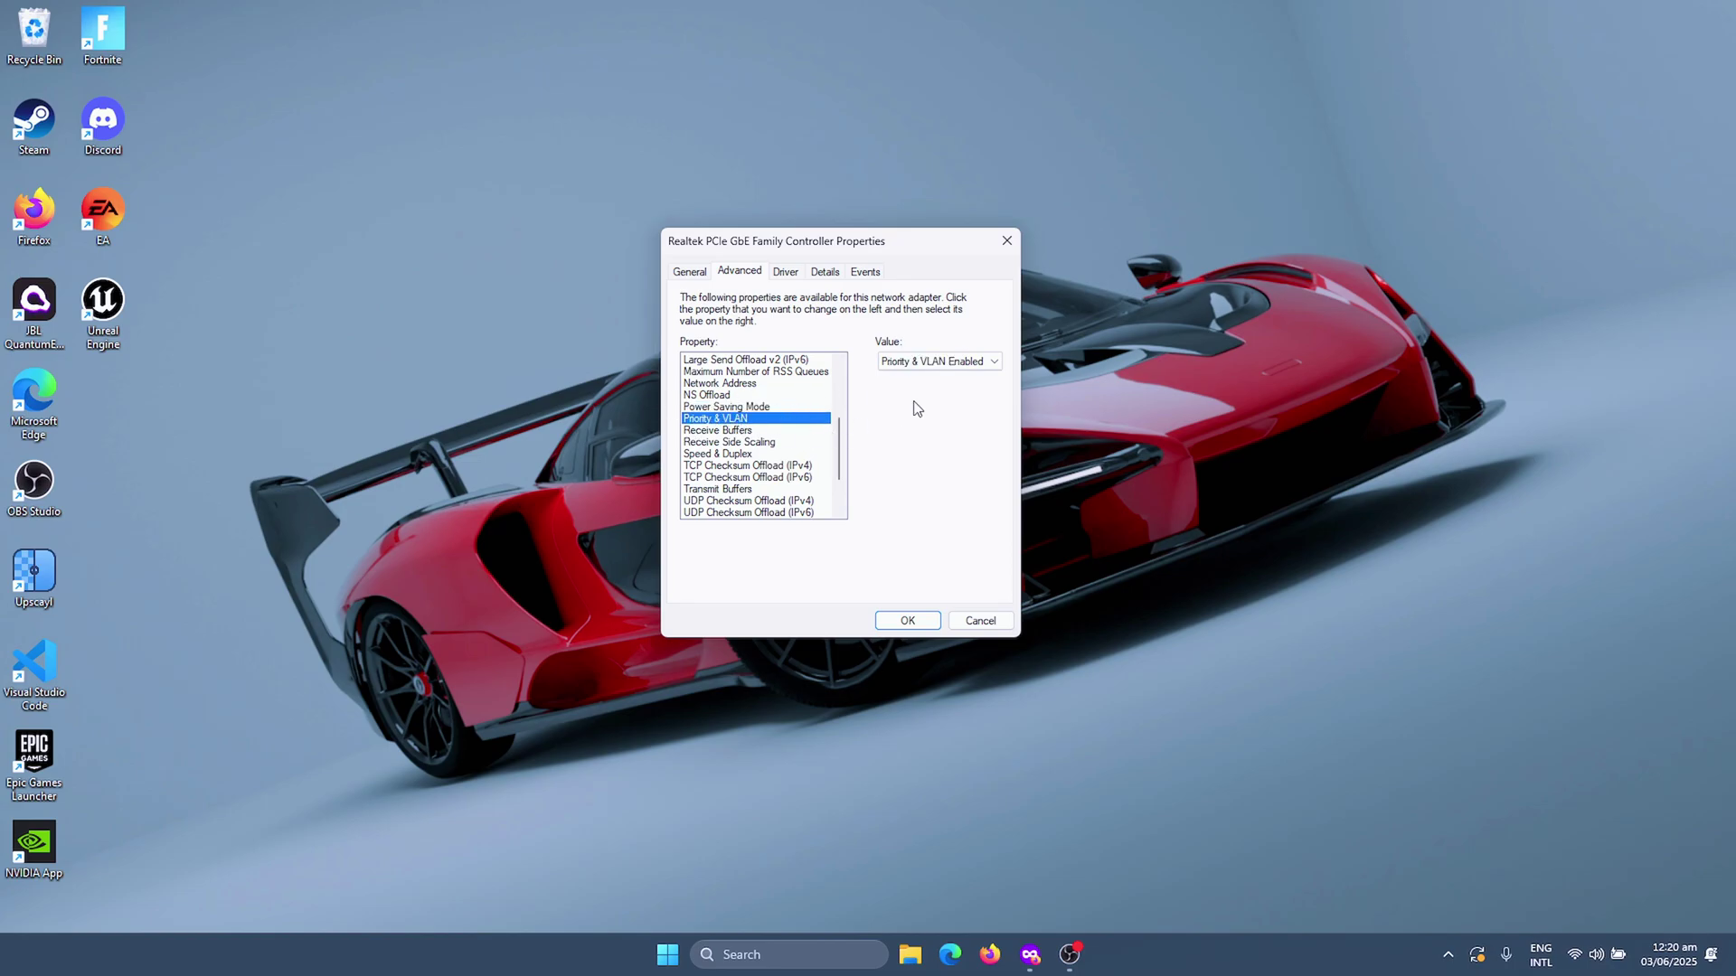
Select the Receive Buffers value of 512
click(723, 432)
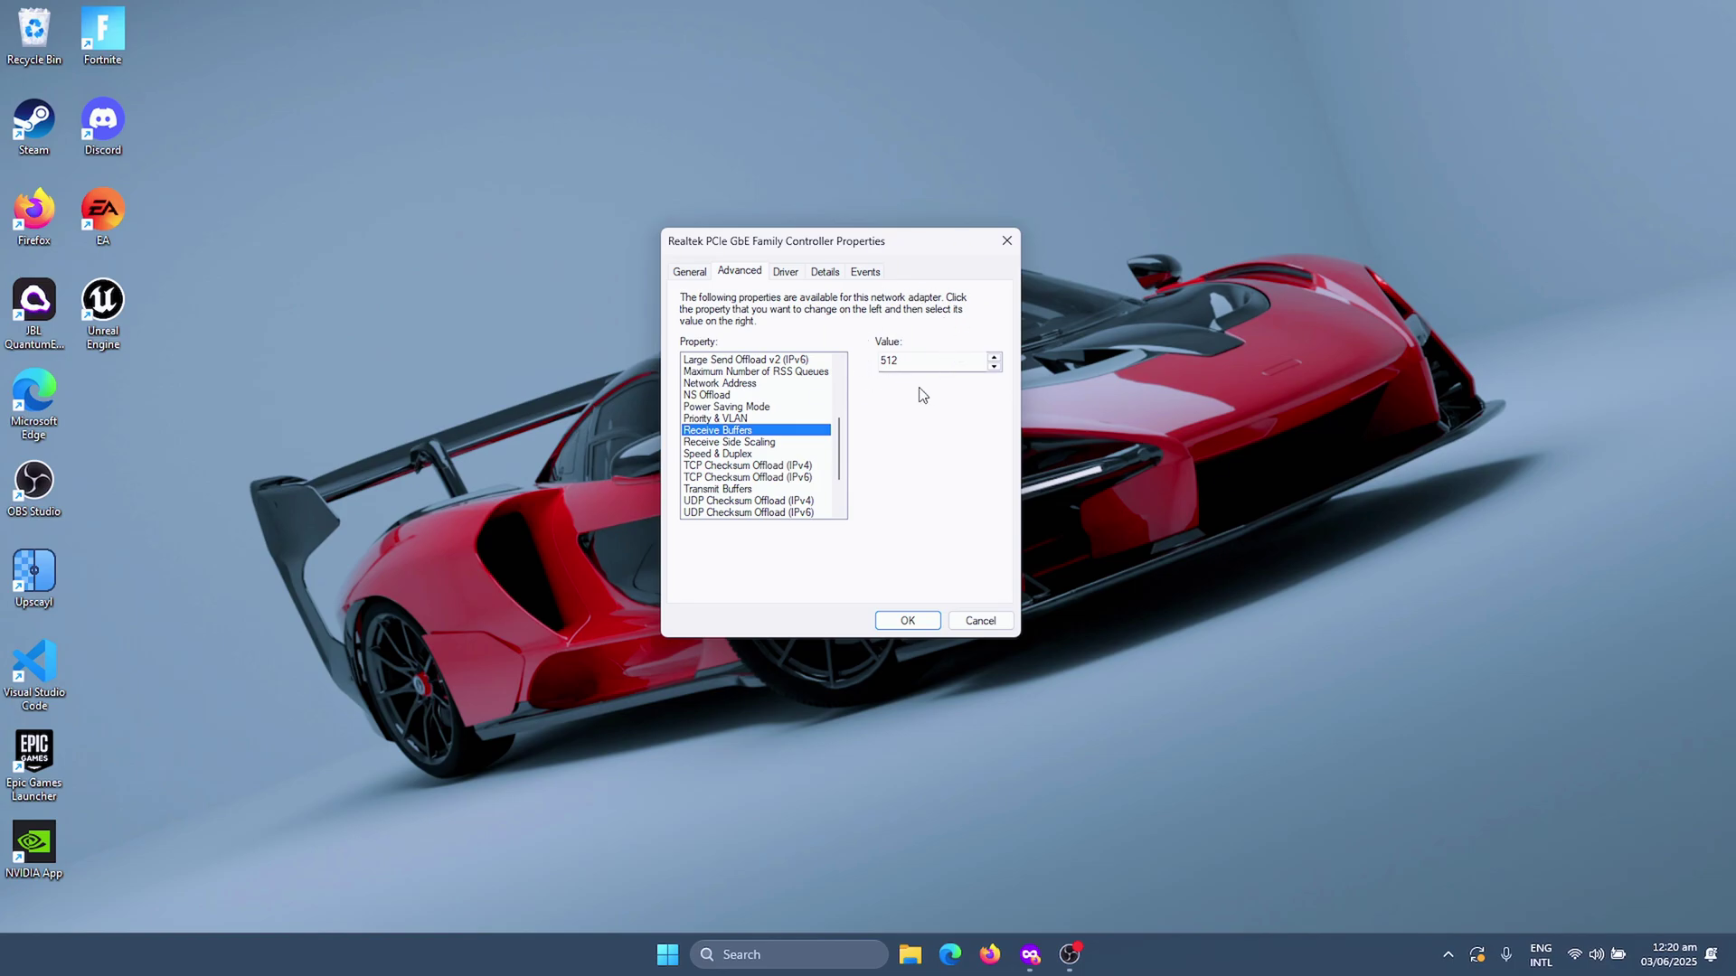
click(994, 358)
click(994, 358)
Confirm Receive Side Scaling is Disabled and change Speed & Duplex to 100 Mbps Full Duplex
click(750, 442)
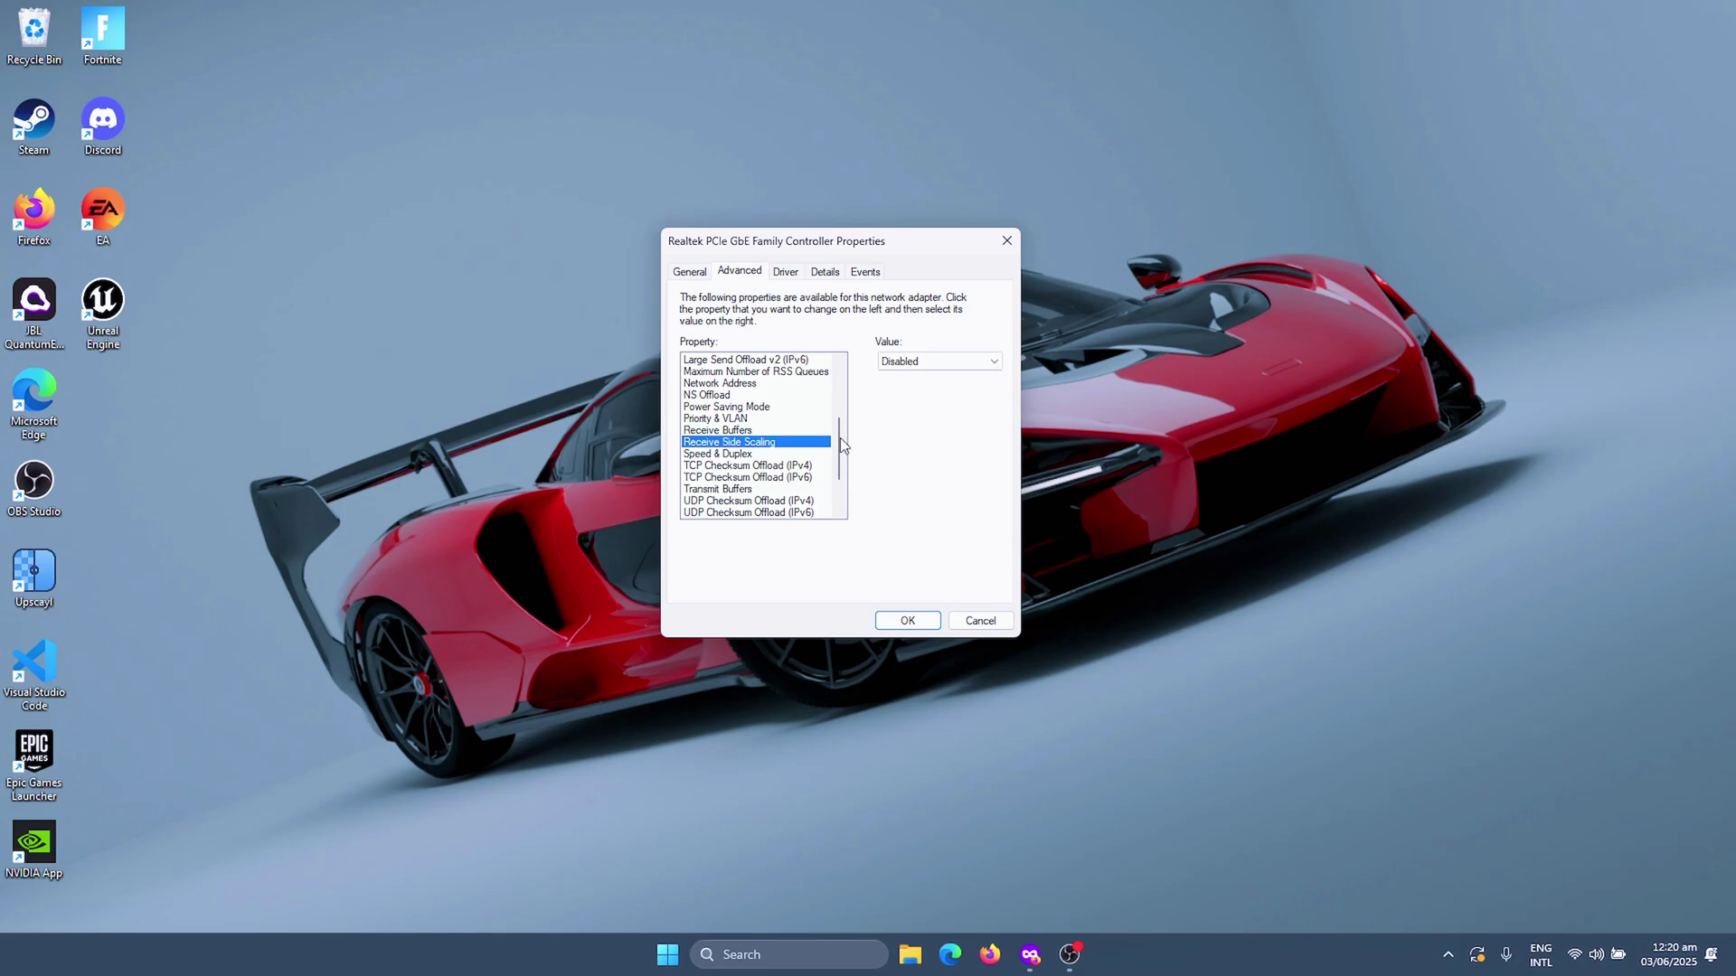
click(780, 452)
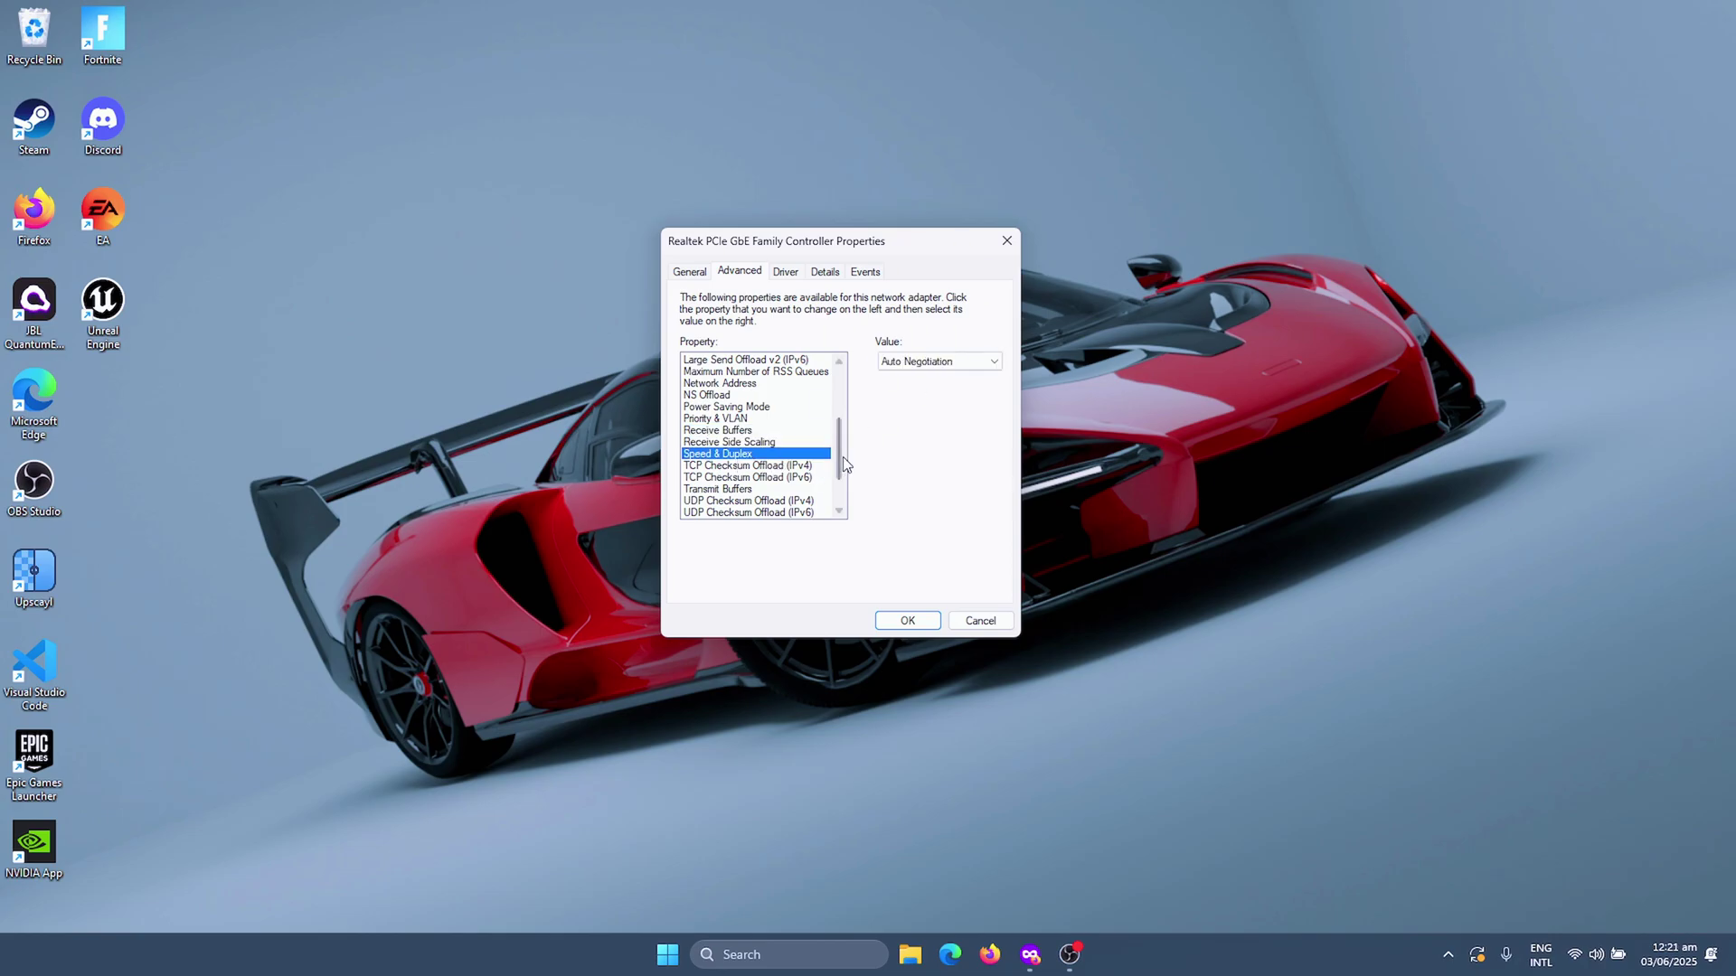
click(918, 363)
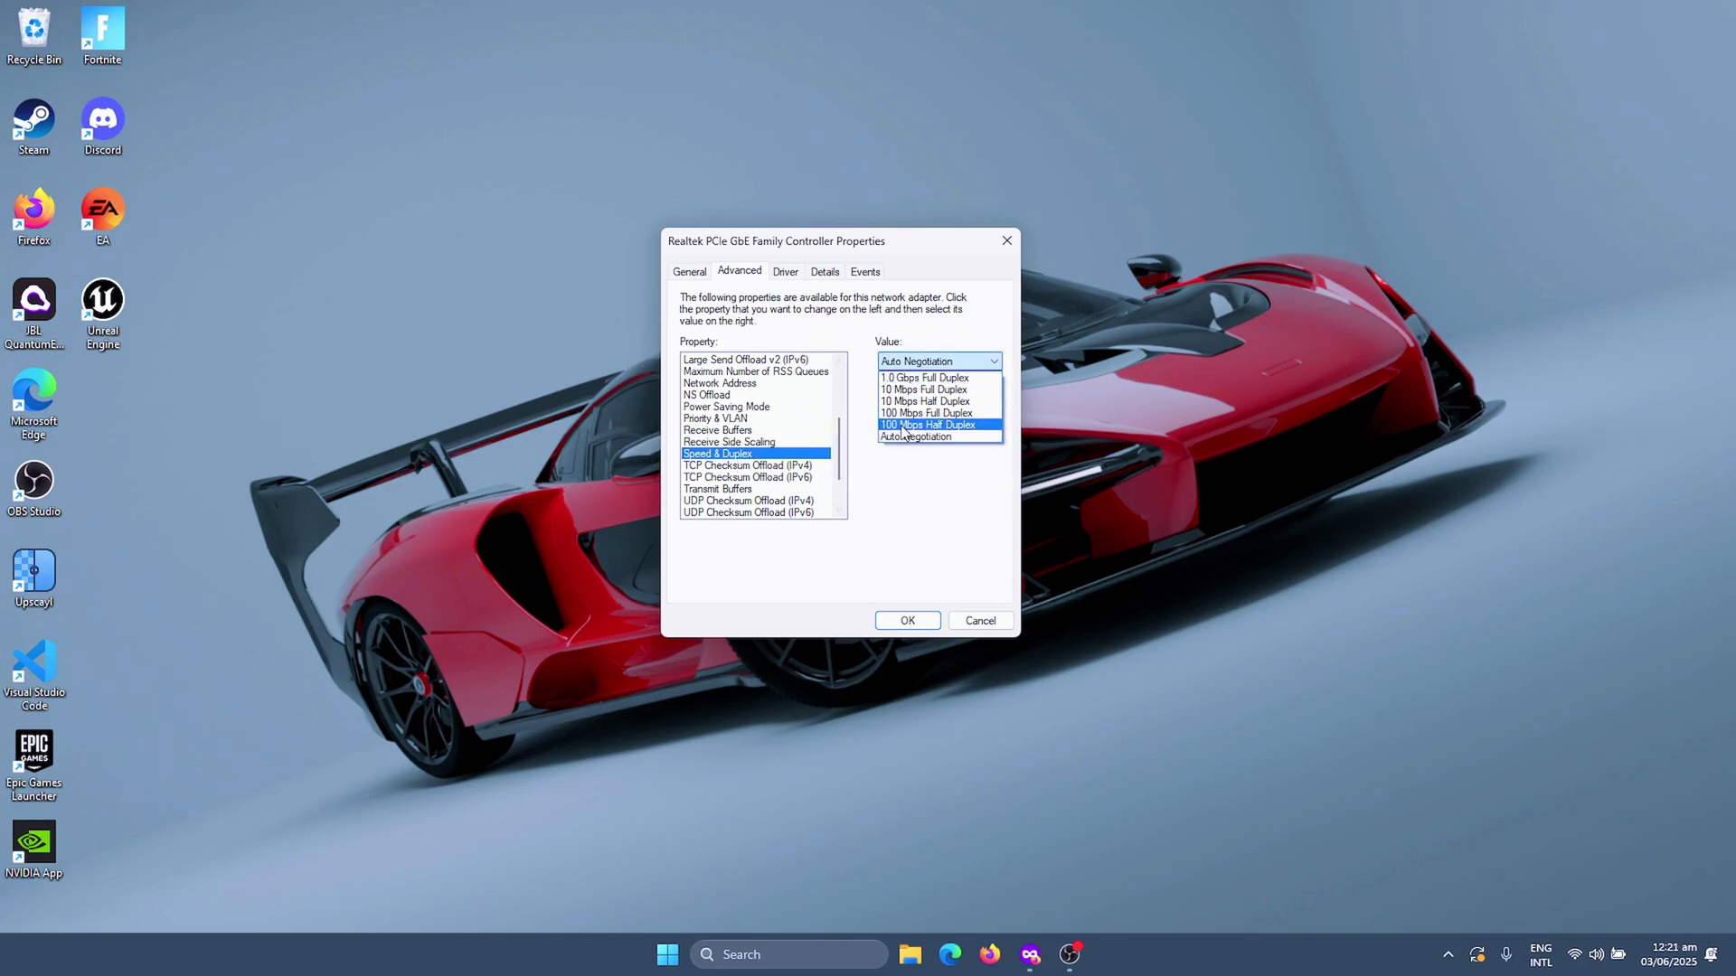
click(940, 427)
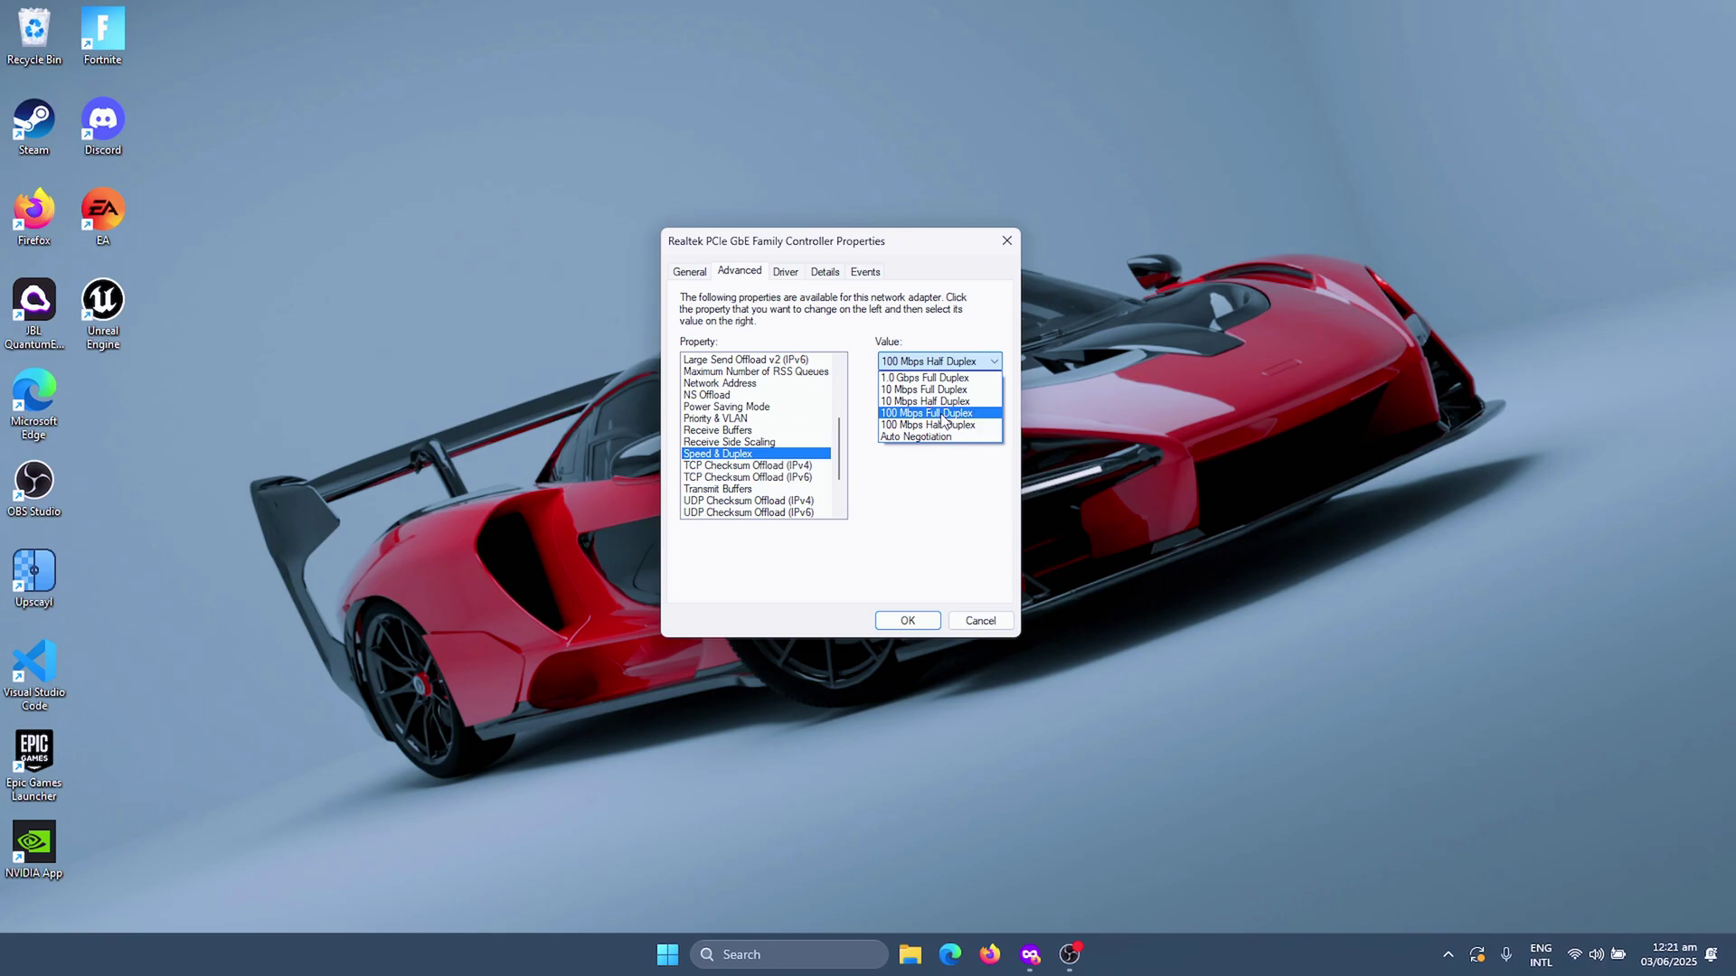
click(947, 414)
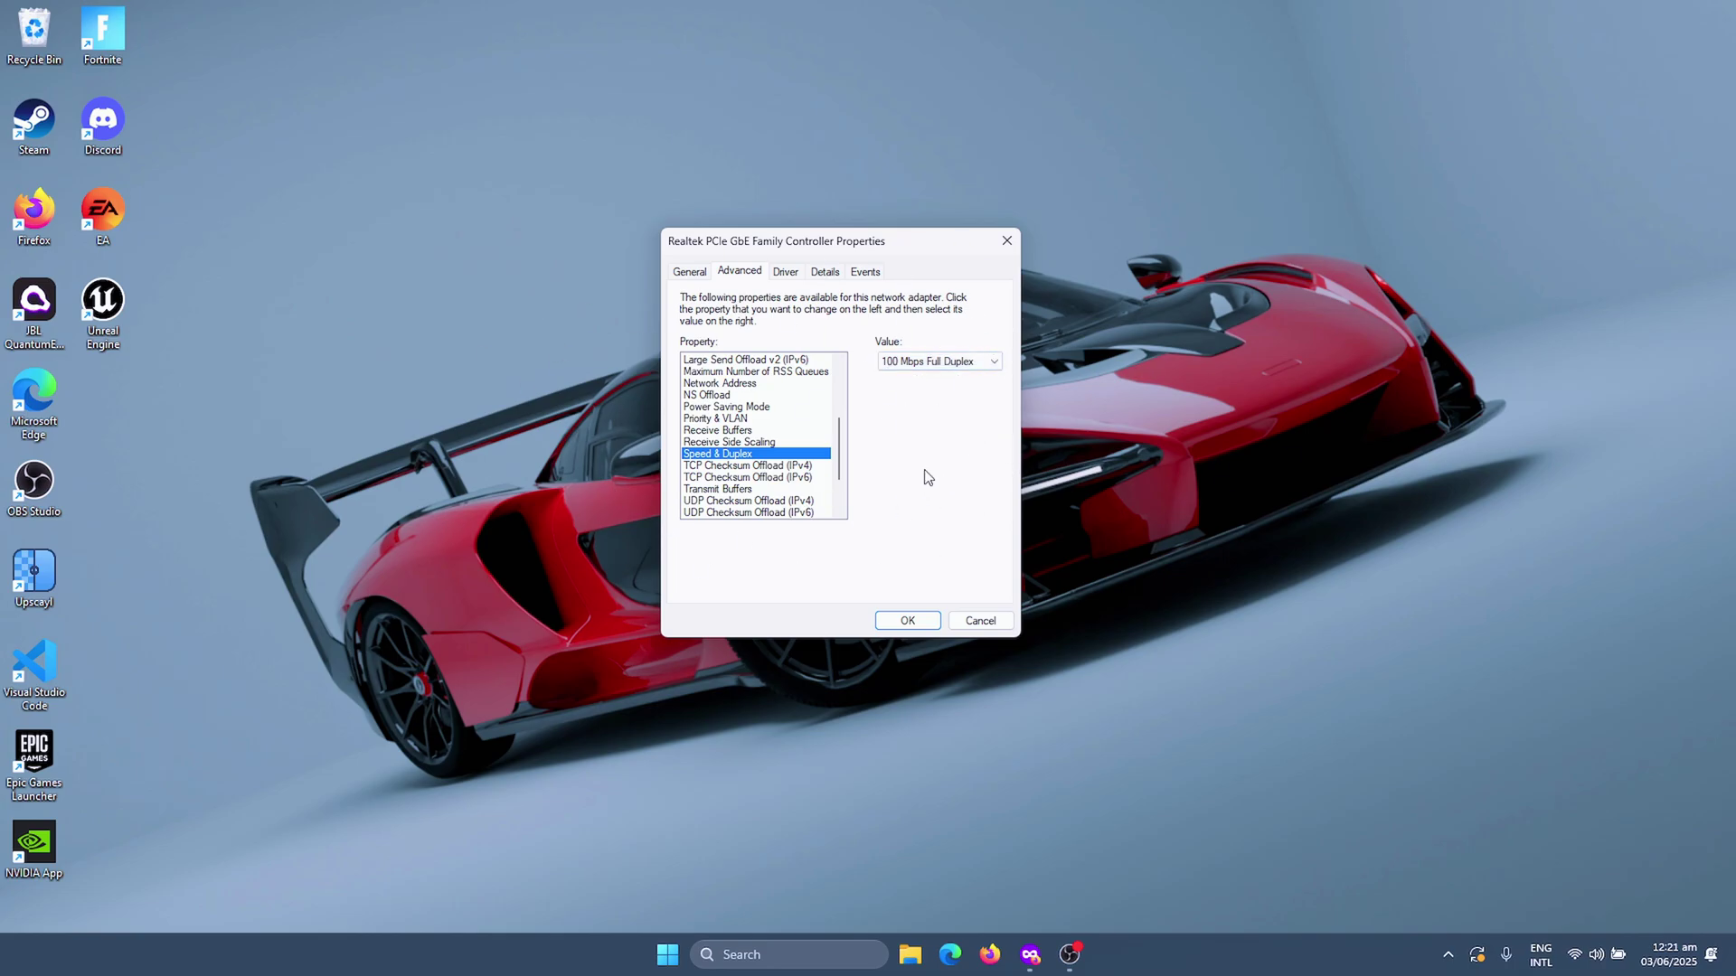
click(935, 366)
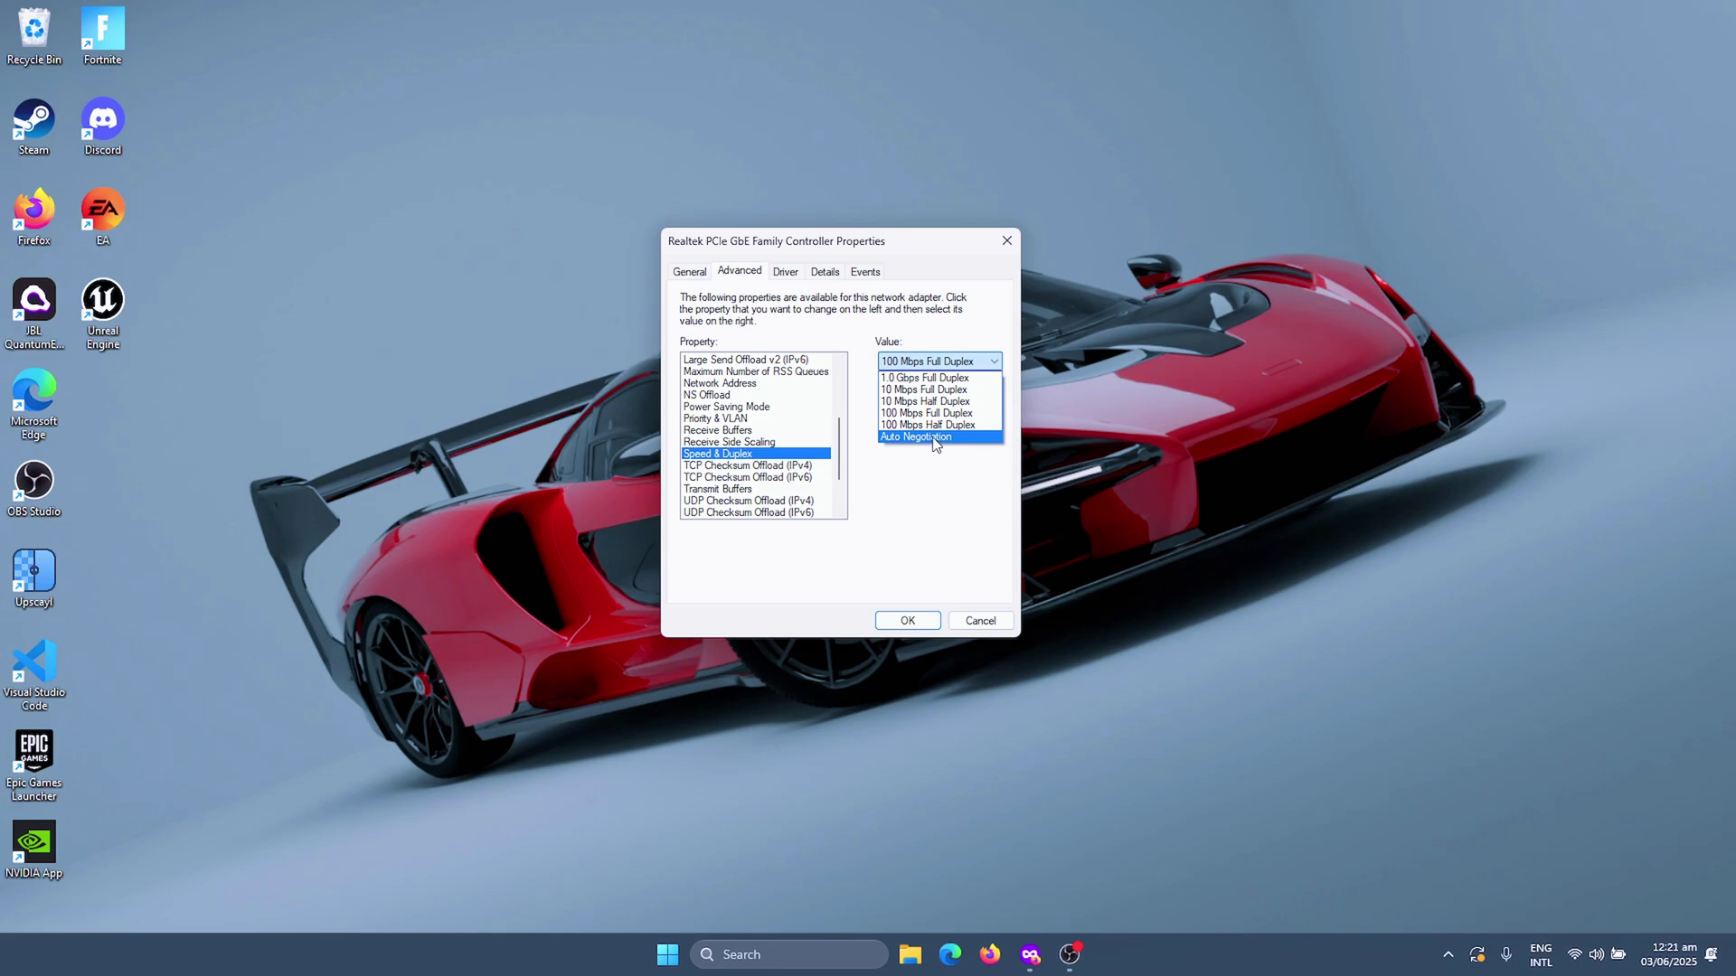
click(777, 470)
scroll(759, 443, down, 2)
click(737, 406)
Confirm TCP and UDP Checksum Offload (IPv4/IPv6) are Disabled and Transmit Buffers is 128
click(734, 419)
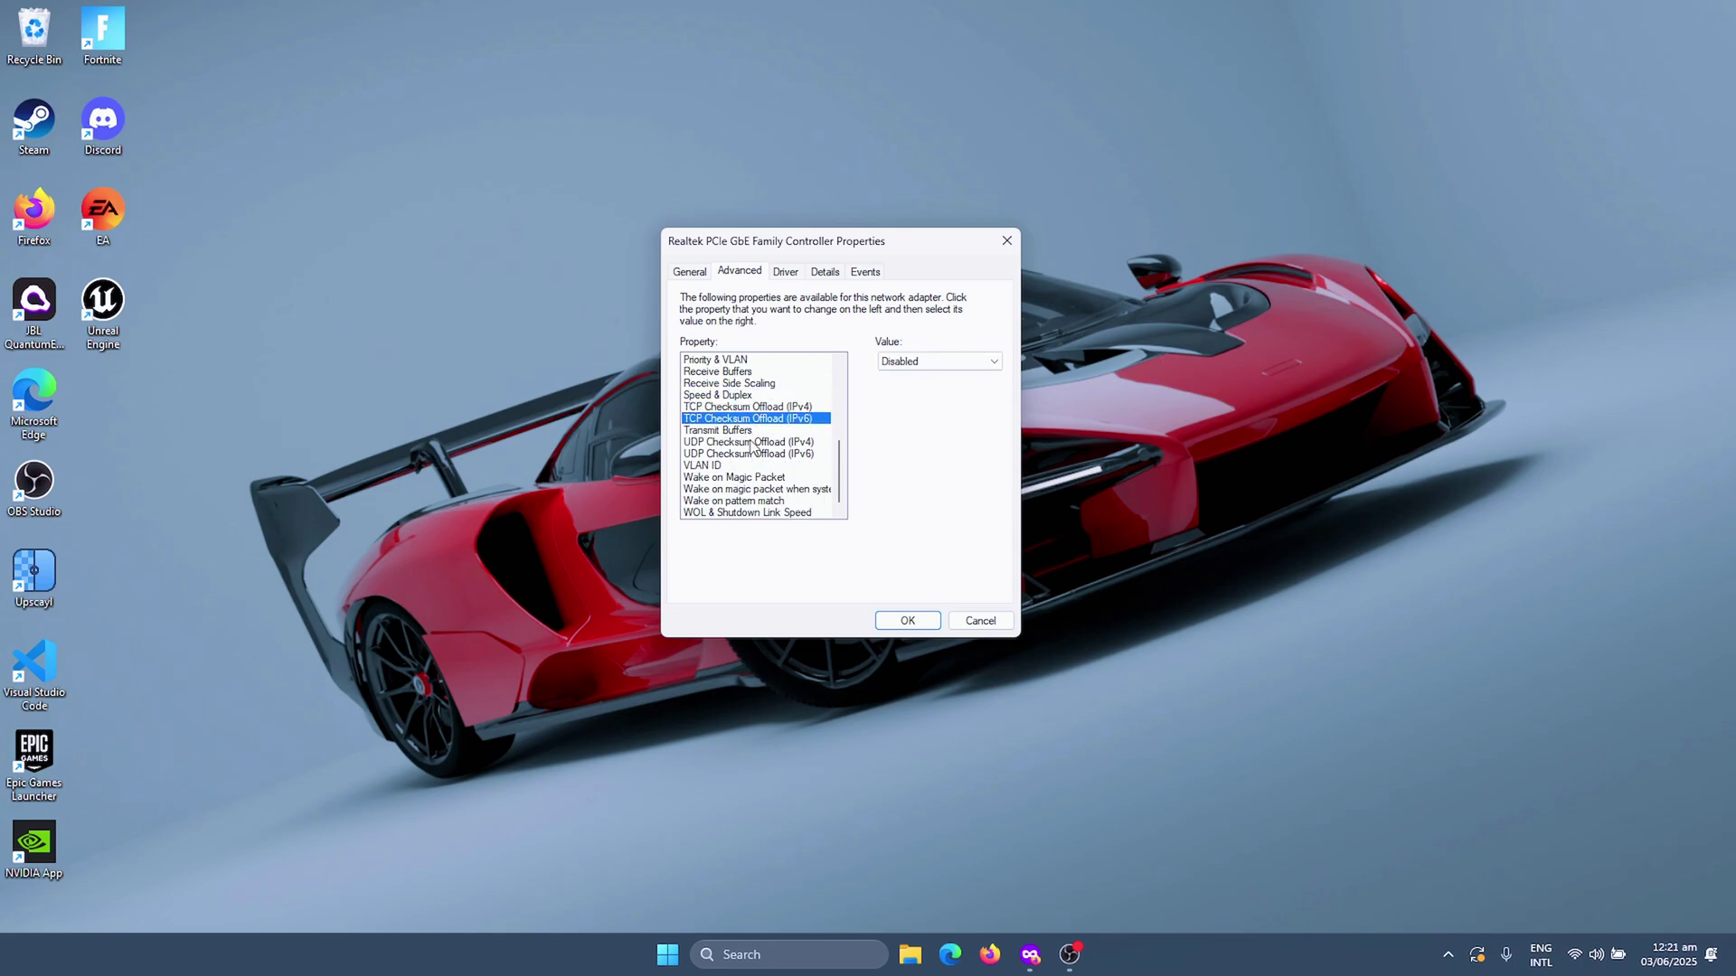
click(754, 442)
click(750, 454)
click(752, 442)
click(749, 454)
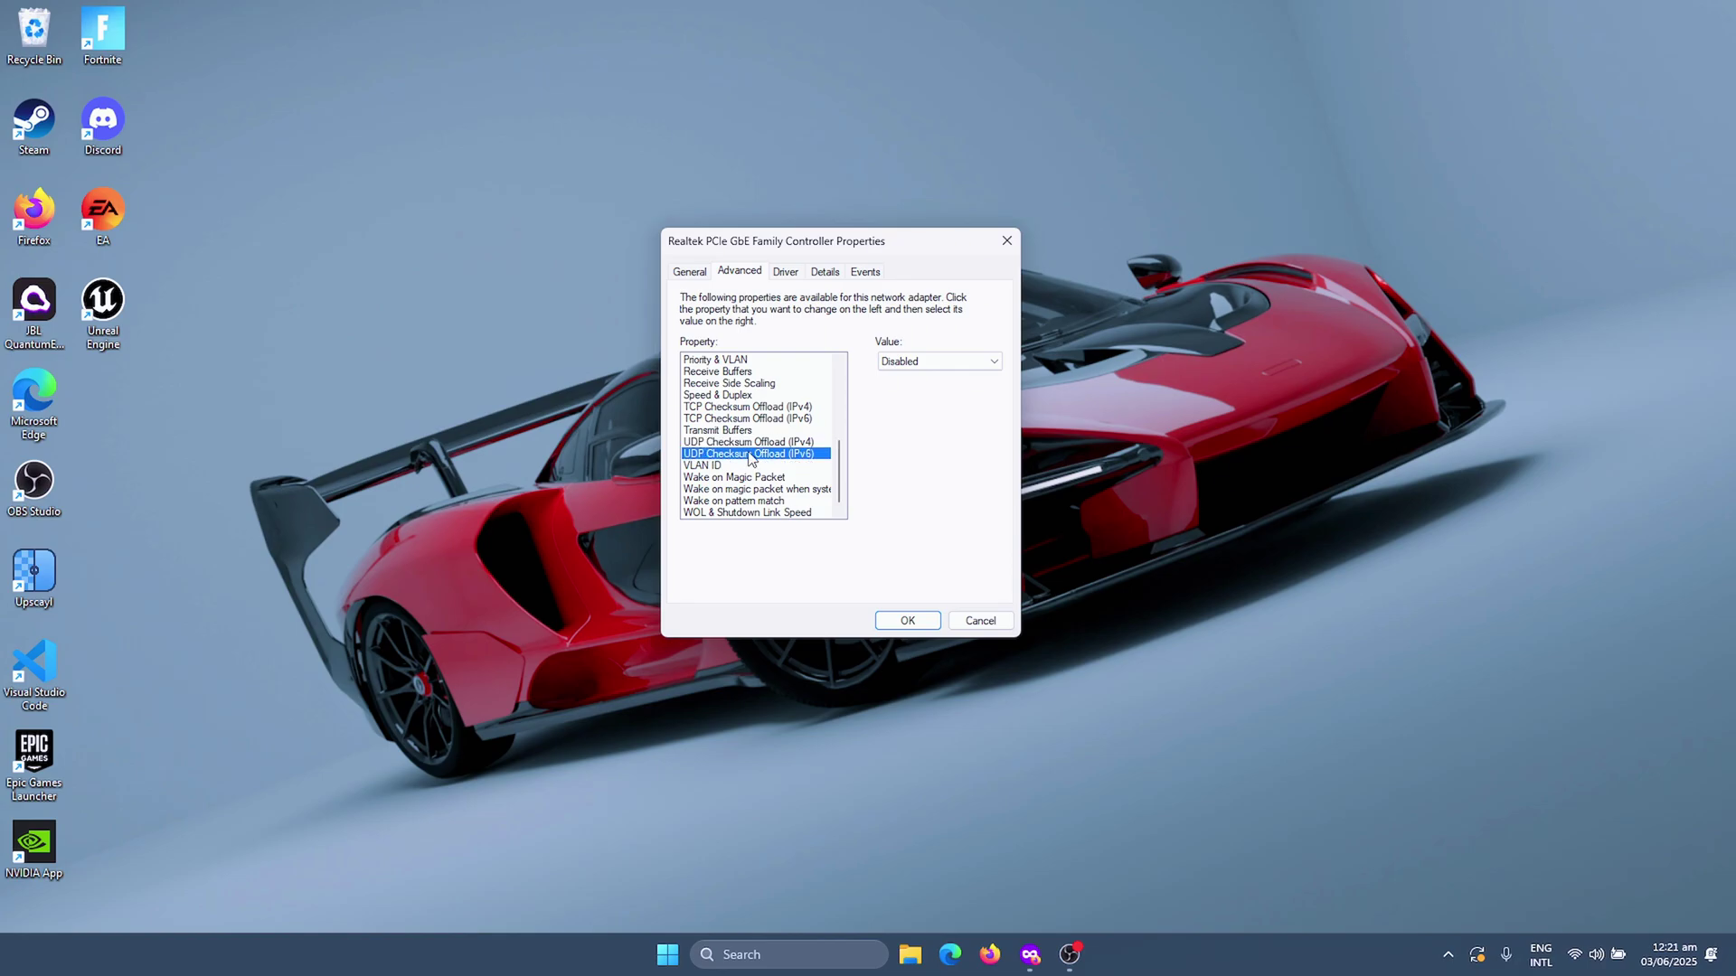
click(700, 430)
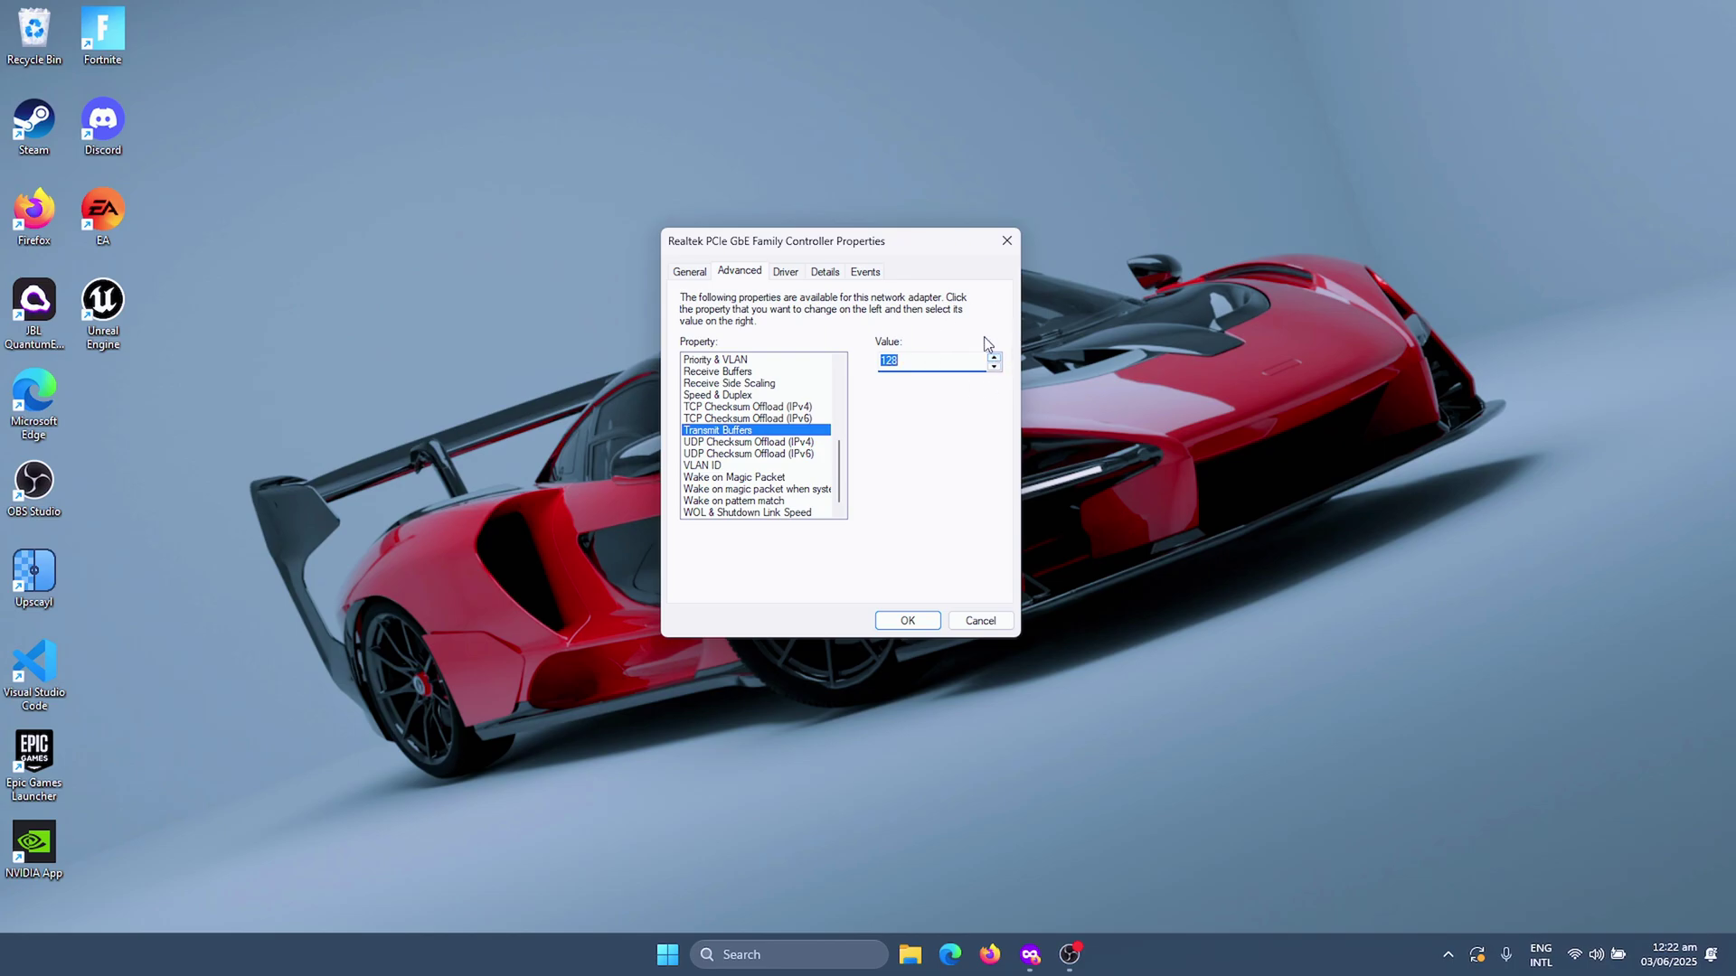
click(748, 454)
Check VLAN ID is 0, review the Wake on options, keep WOL & Shutdown Link Speed at Not Speed Down
click(729, 466)
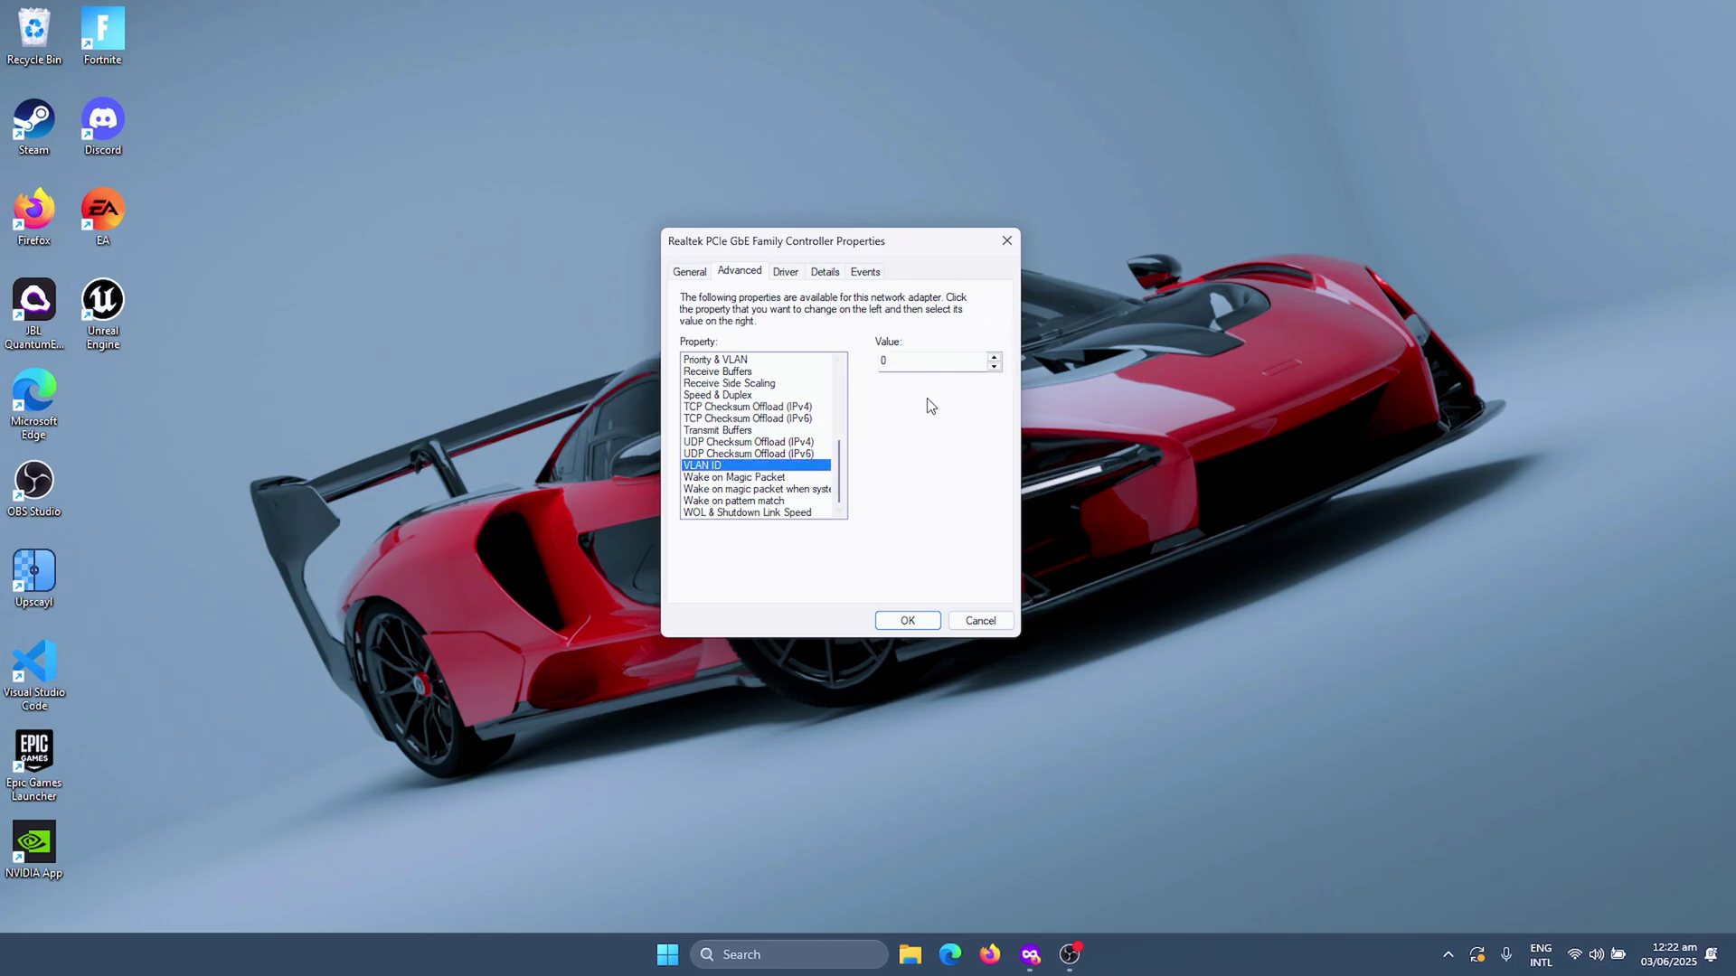
click(740, 477)
click(774, 489)
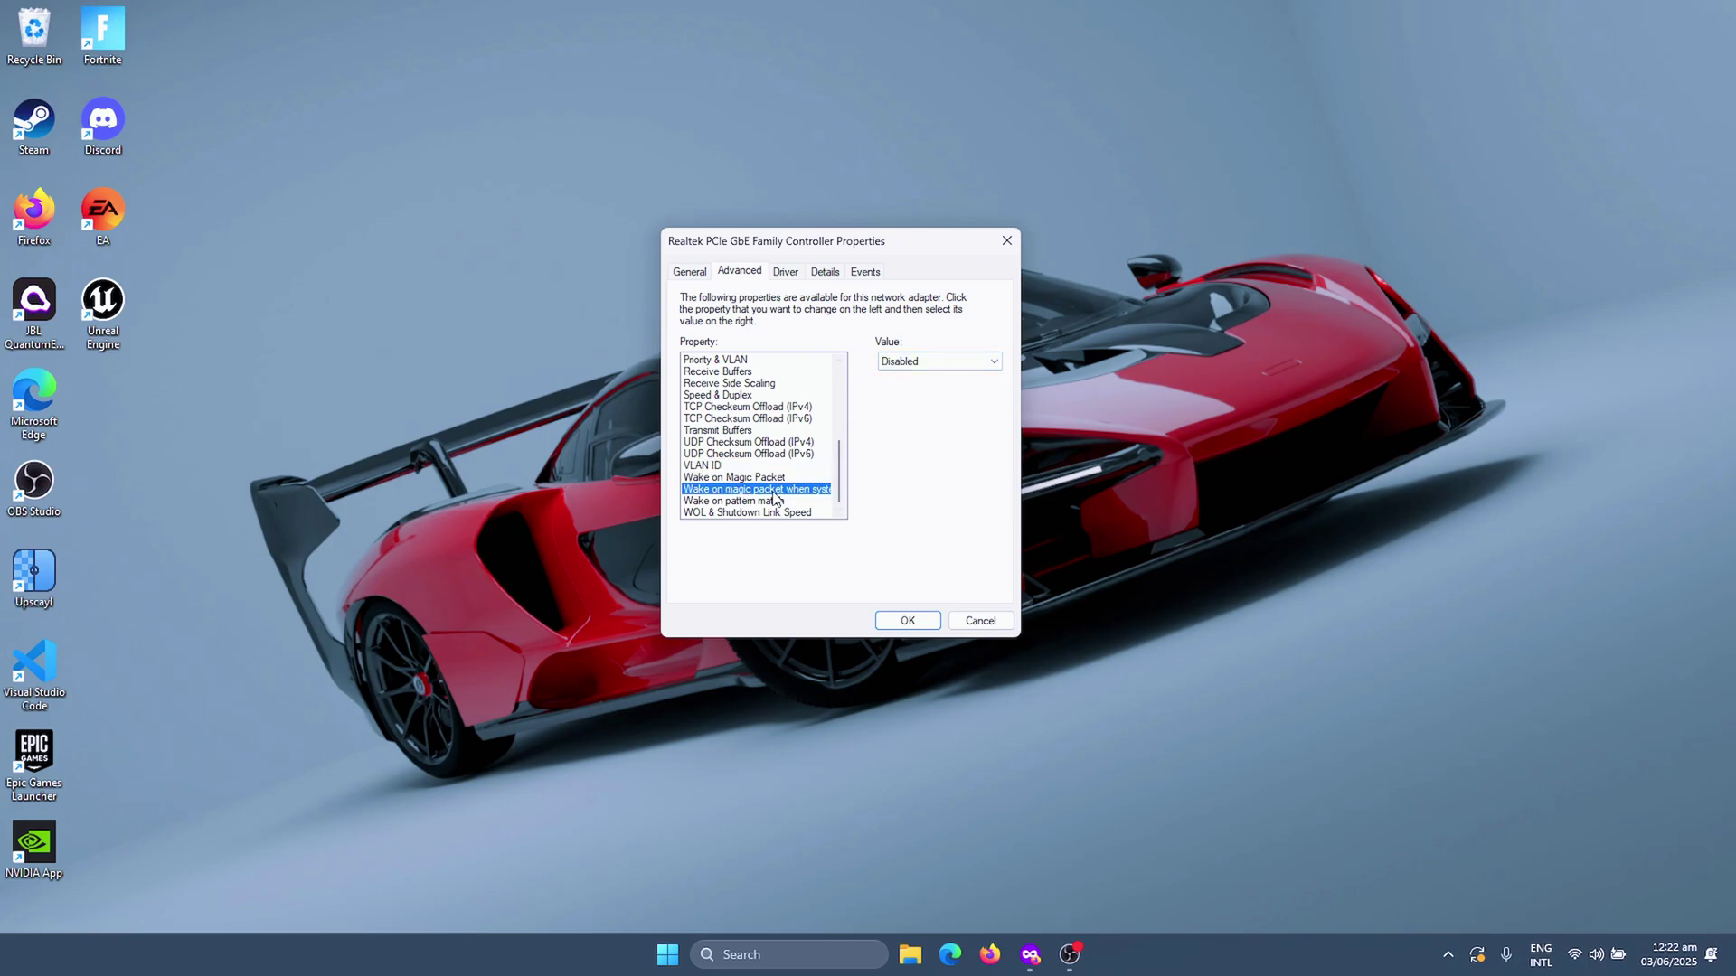
click(774, 502)
click(745, 513)
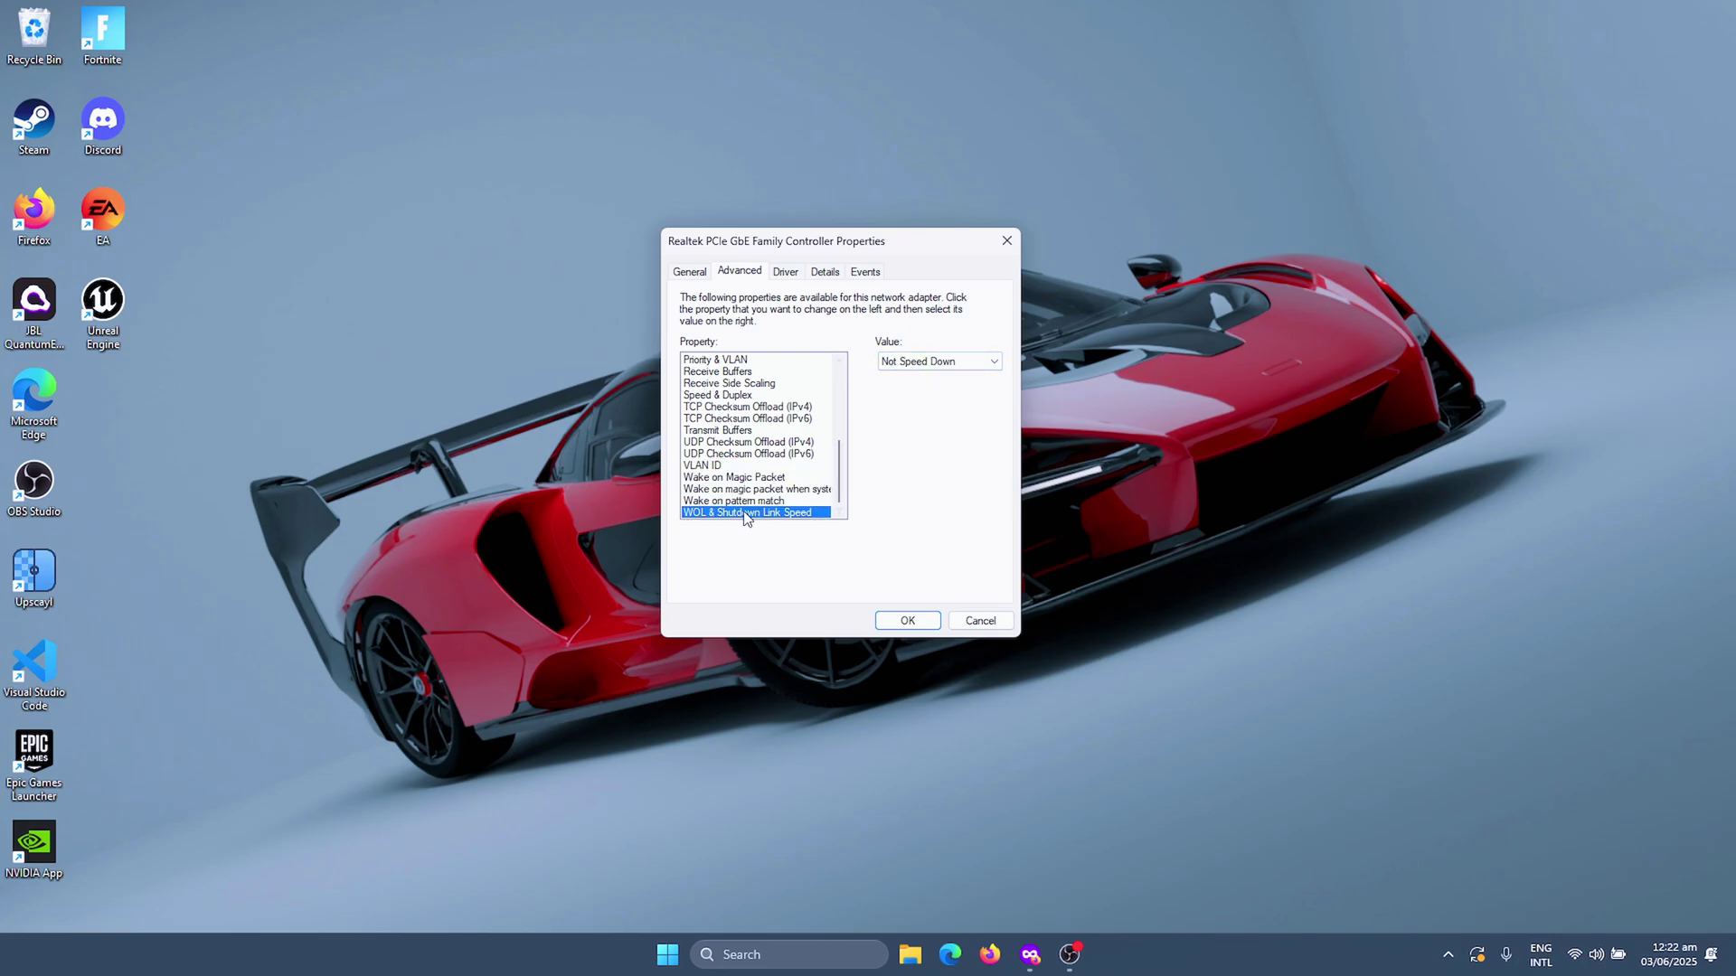
click(935, 361)
click(604, 443)
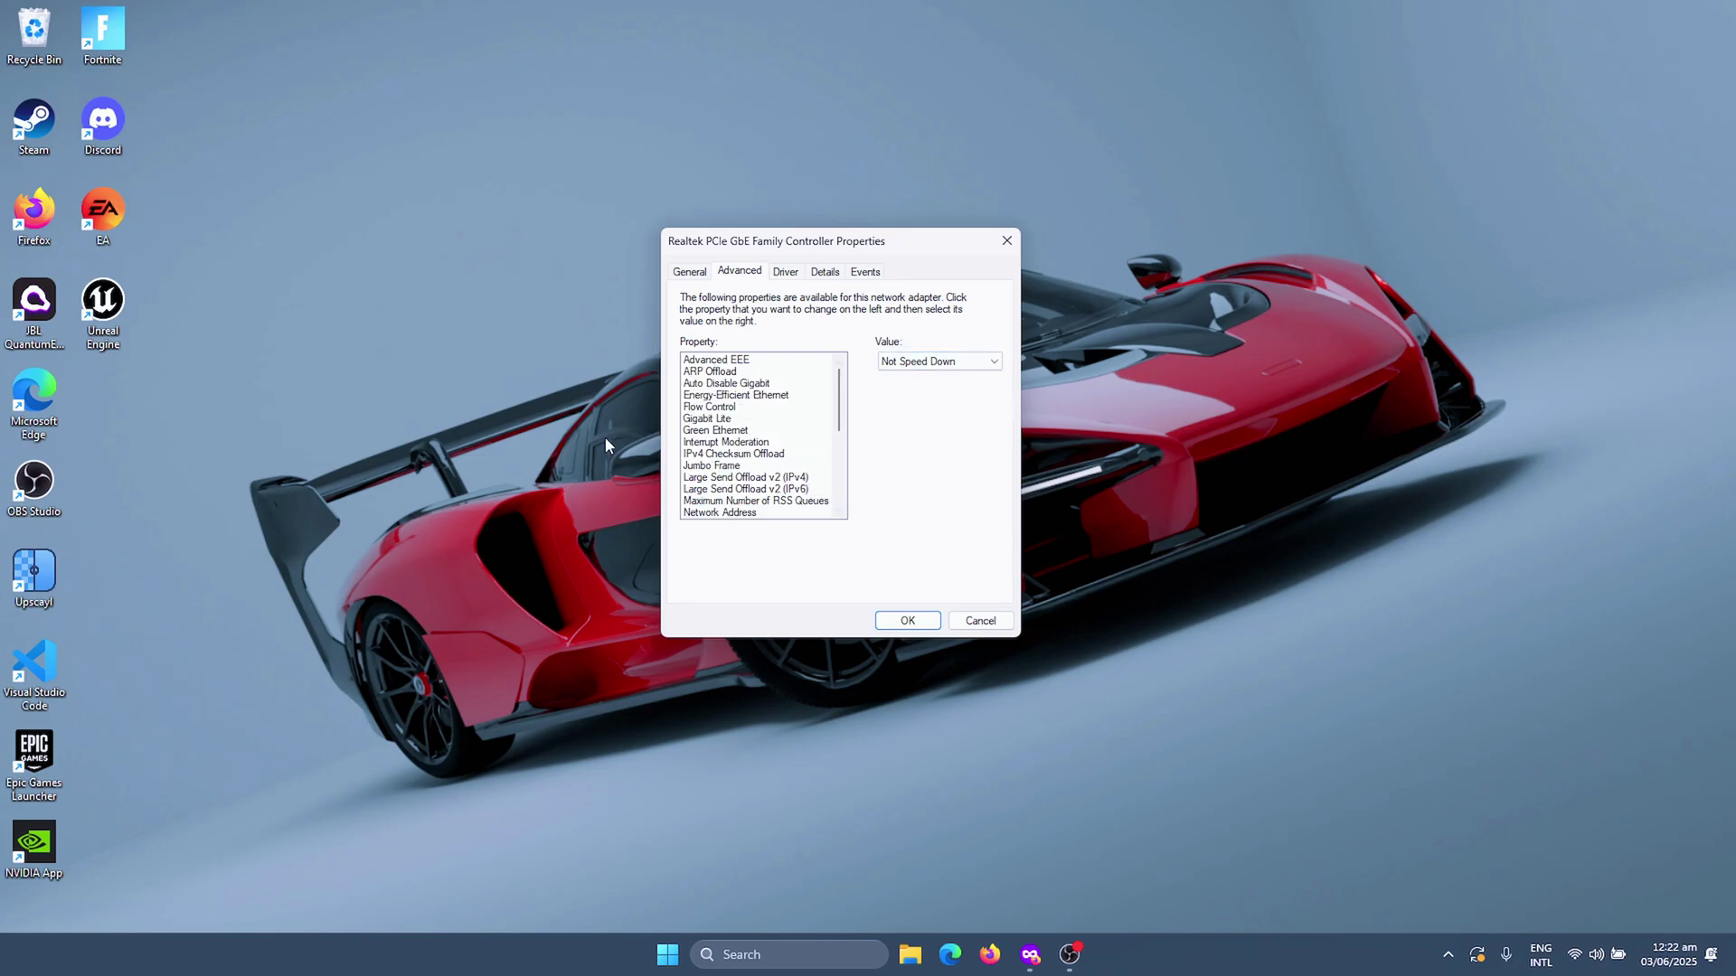
Apply the adapter settings with OK, then open and dismiss the Start power menu
click(907, 620)
key(super)
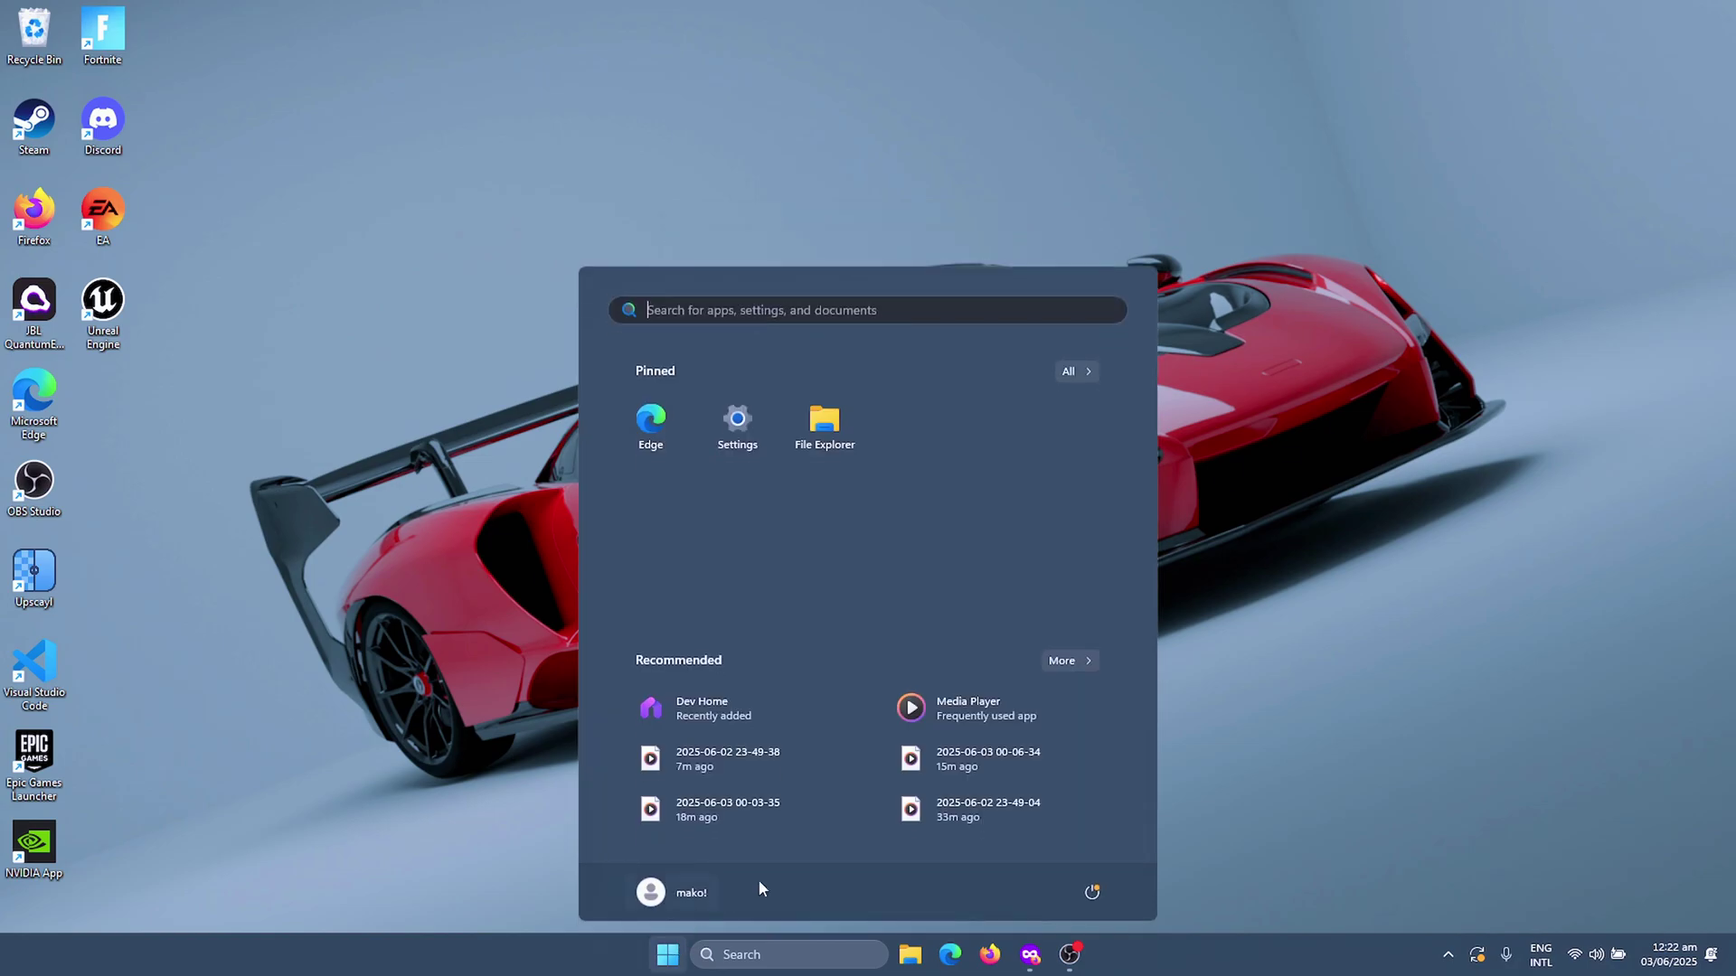
click(1091, 892)
click(1209, 590)
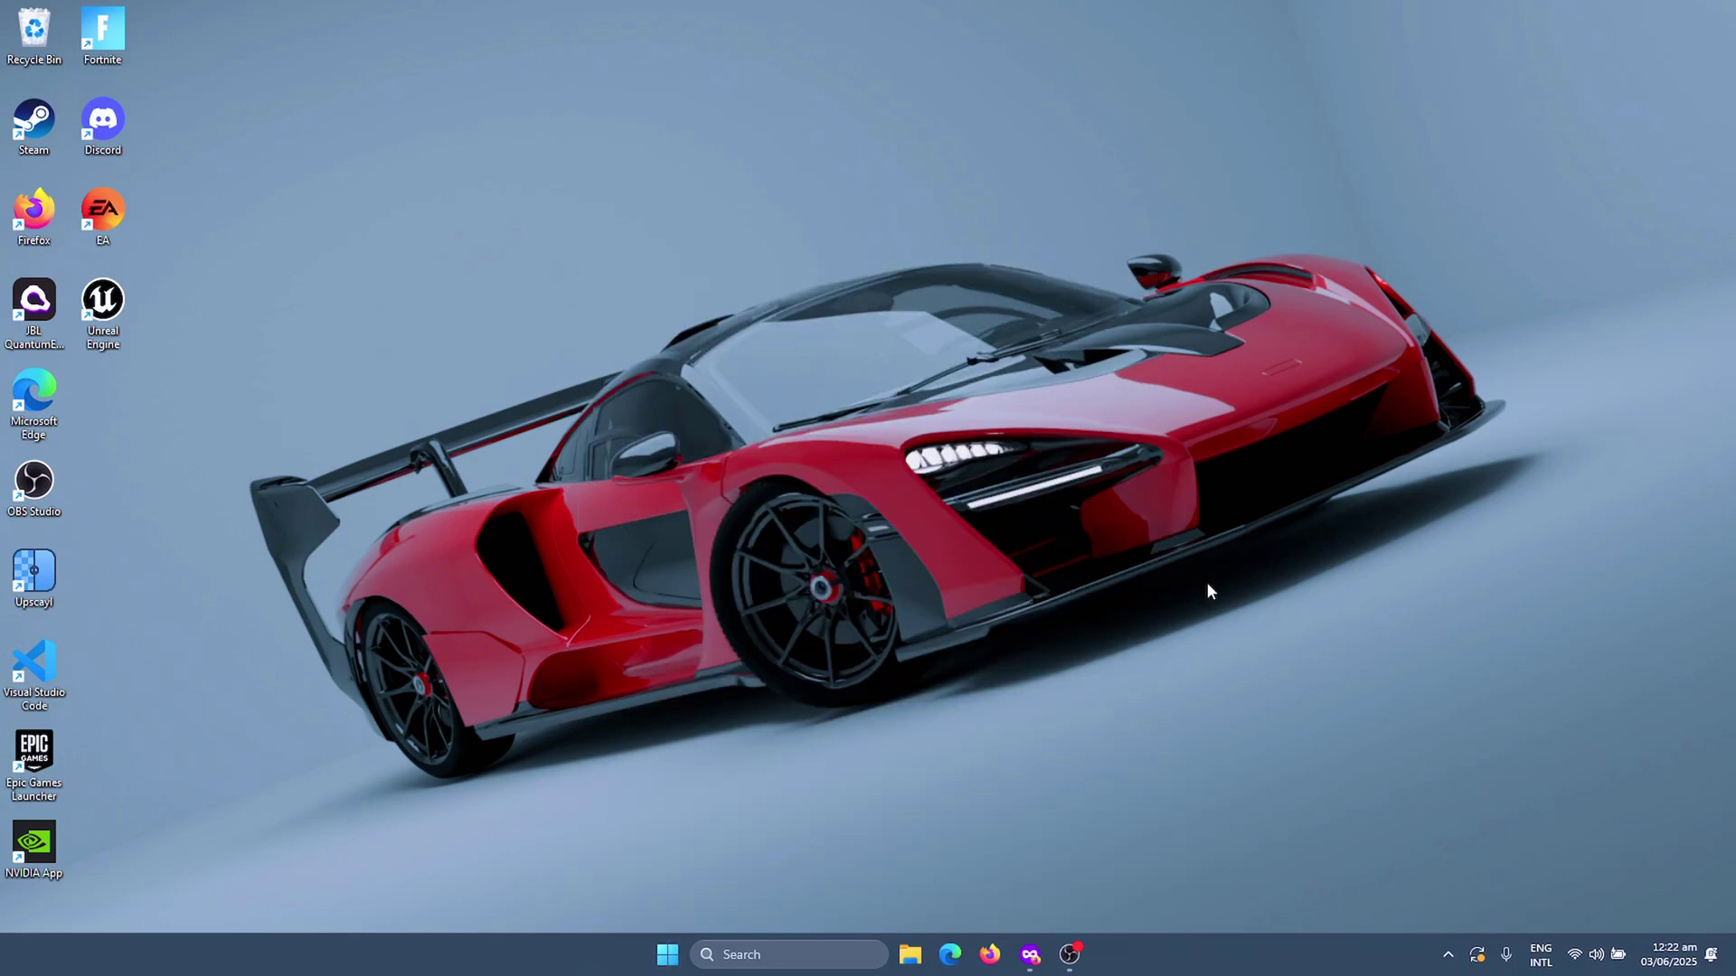